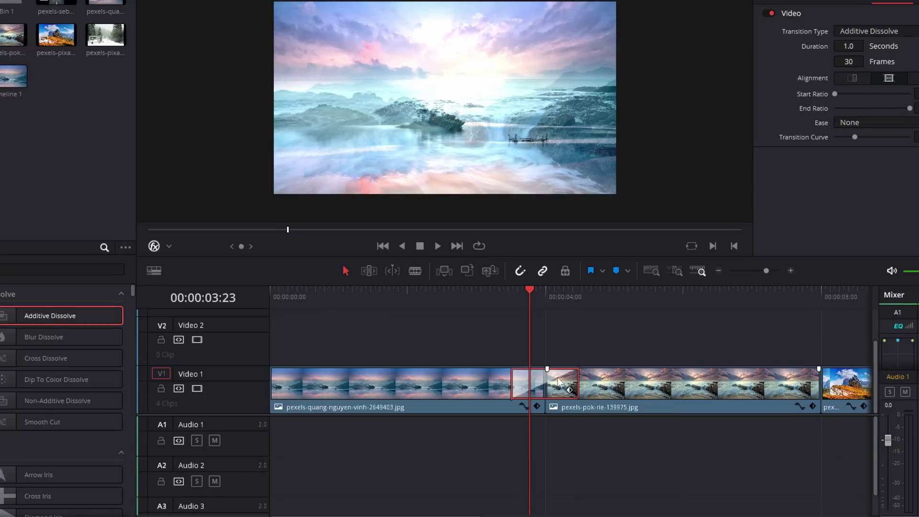
# - Save the Additive Dissolve transition between the first two clips as a preset named Additive Dissolve Preset
pyautogui.rightClick(555, 377)
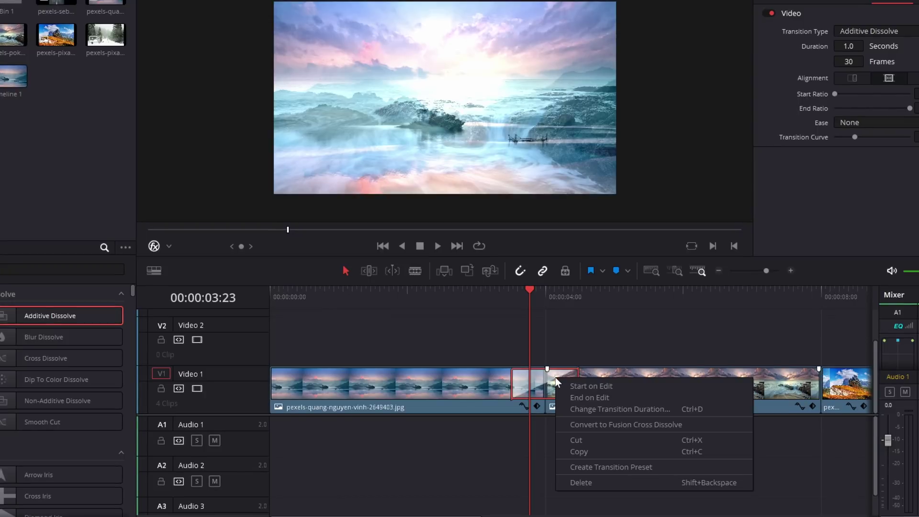
pyautogui.click(605, 469)
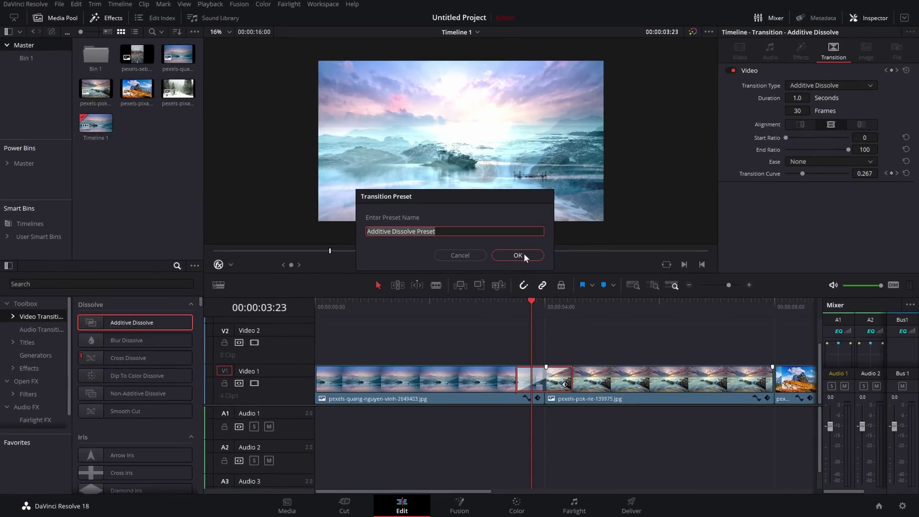
pyautogui.click(524, 254)
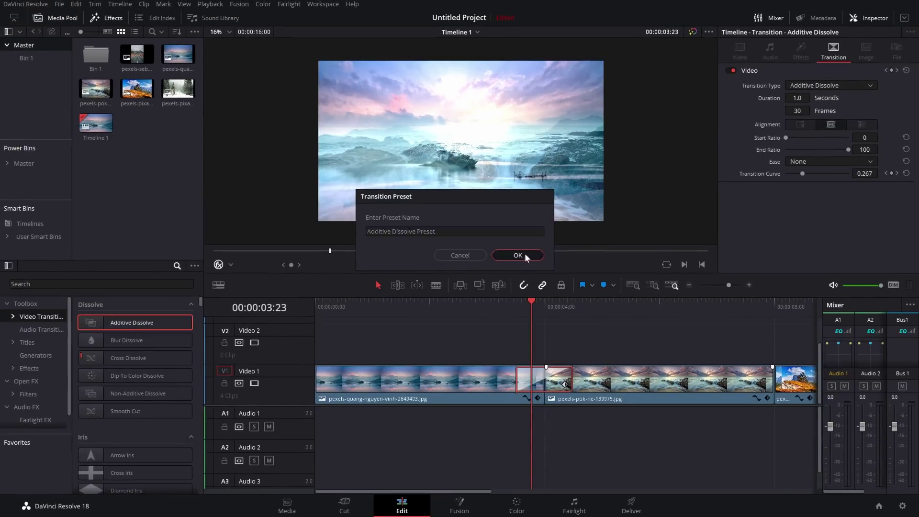
# - Remove the transition between the first two clips and apply the user preset Additive Dissolve Preset to that cut
pyautogui.scroll(-1, 201, 305)
pyautogui.moveTo(201, 305); pyautogui.dragTo(198, 334)
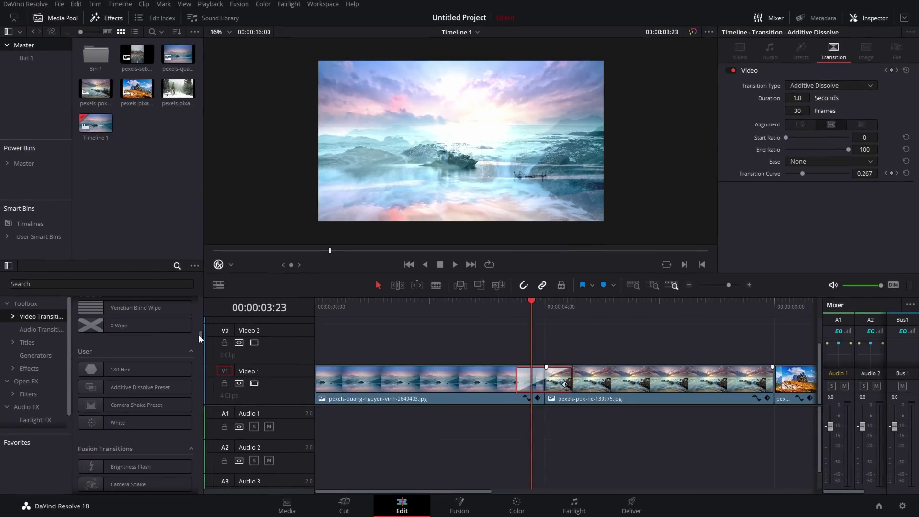
pyautogui.press('Delete')
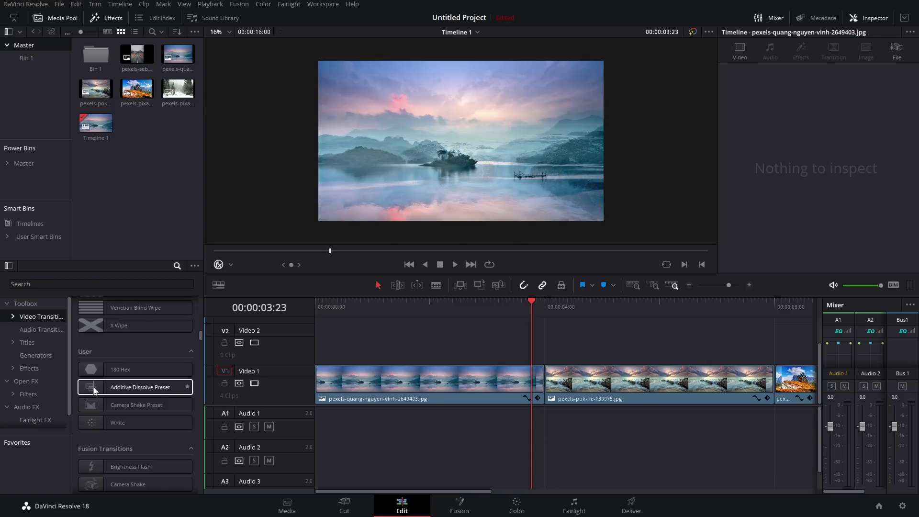
pyautogui.moveTo(94, 390); pyautogui.dragTo(548, 378)
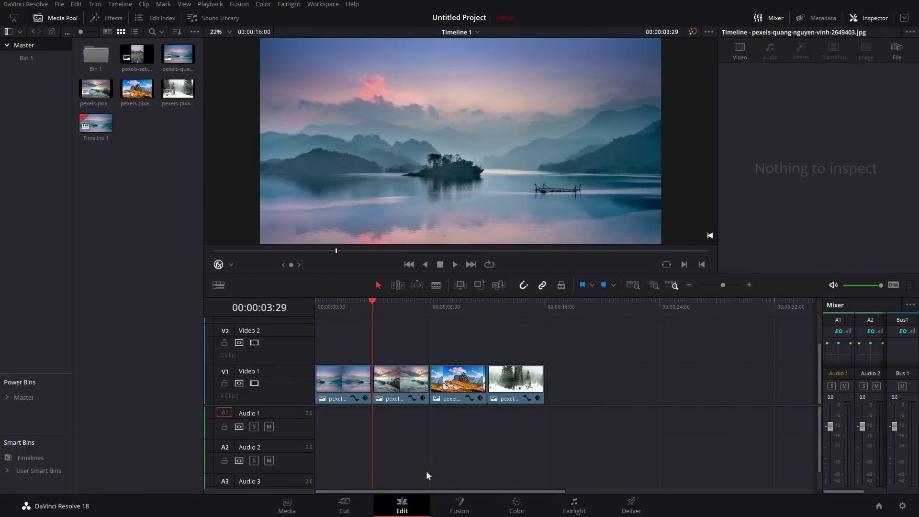
# - Show the effects library and apply the Camera Shake Fusion transition to the cut between the first and second clips
pyautogui.click(102, 21)
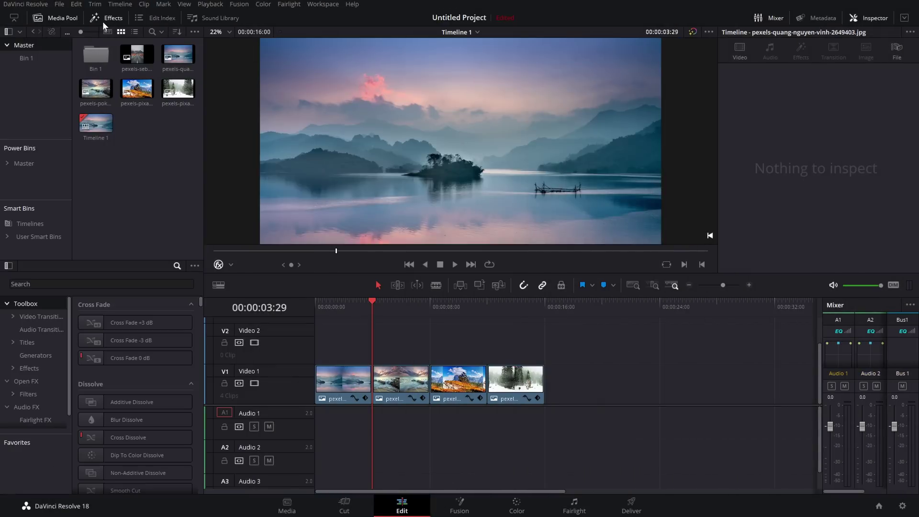
pyautogui.click(31, 314)
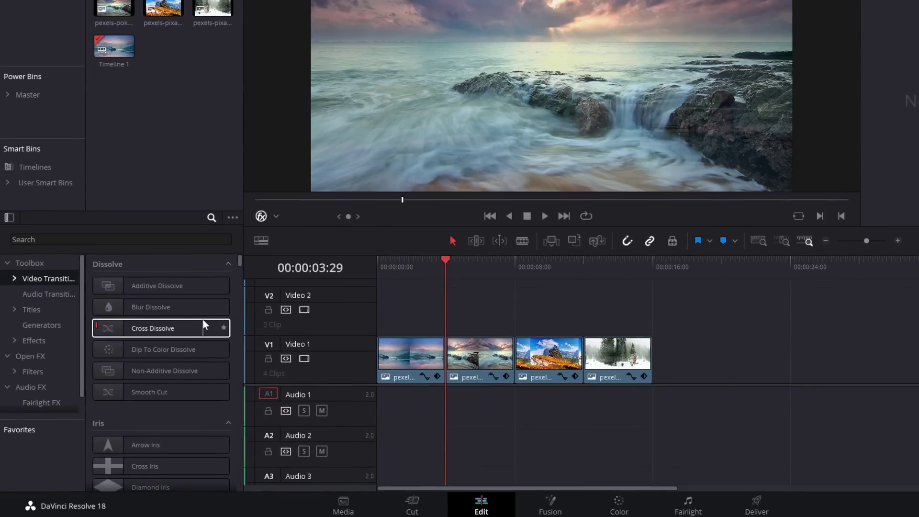
pyautogui.scroll(-15, 203, 323)
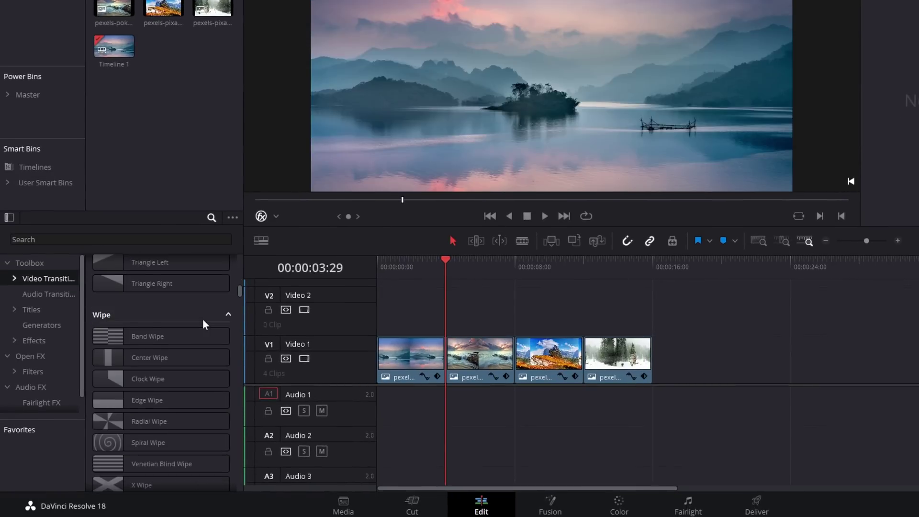
pyautogui.scroll(-8, 203, 321)
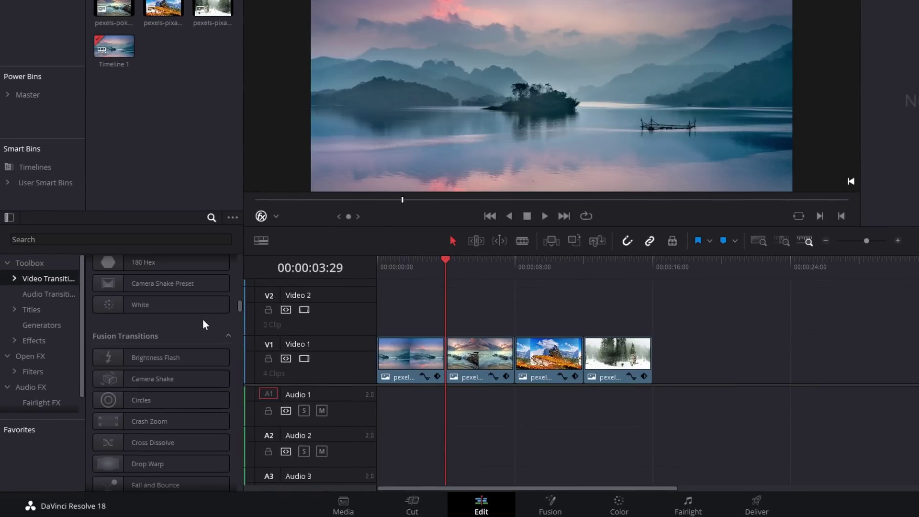
pyautogui.scroll(-2, 197, 318)
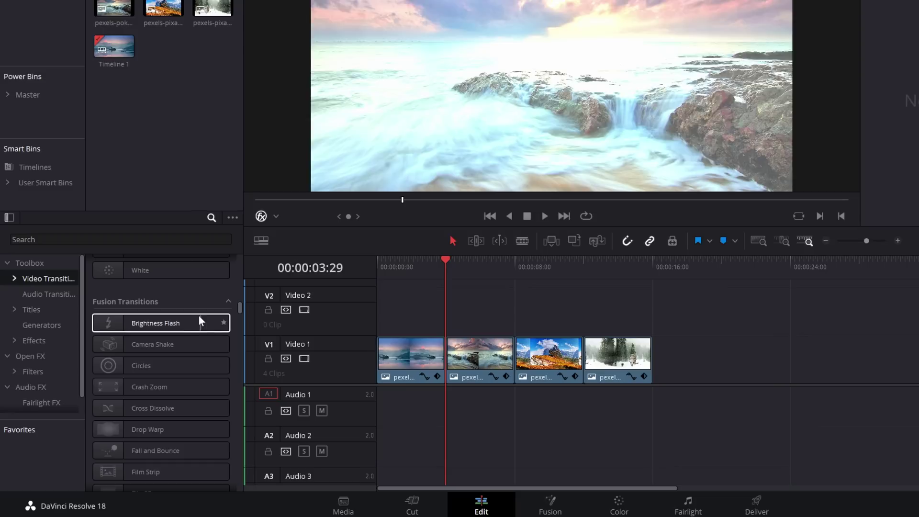
pyautogui.scroll(-2, 201, 316)
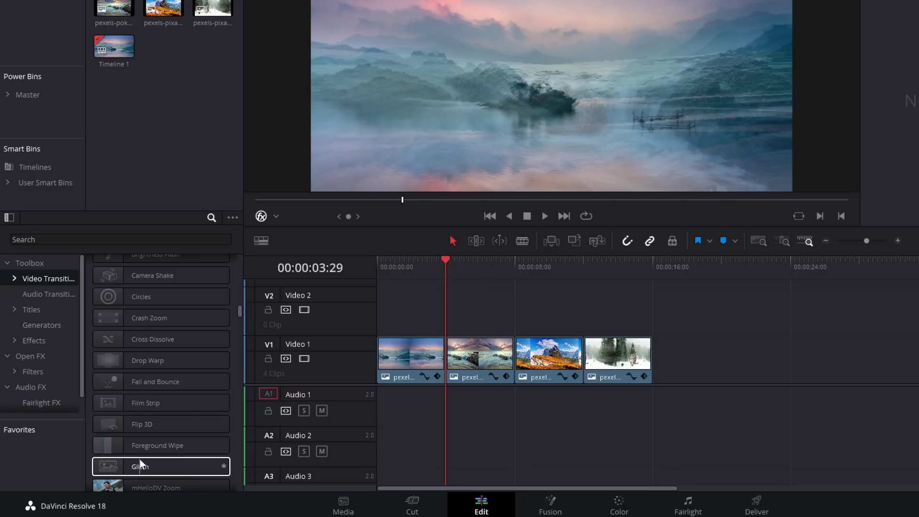
pyautogui.scroll(2, 140, 458)
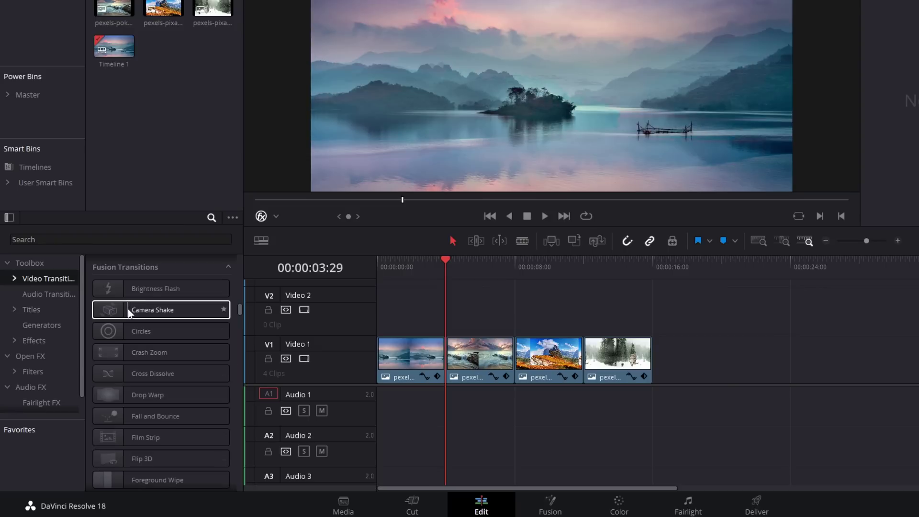
pyautogui.moveTo(128, 310); pyautogui.dragTo(445, 356)
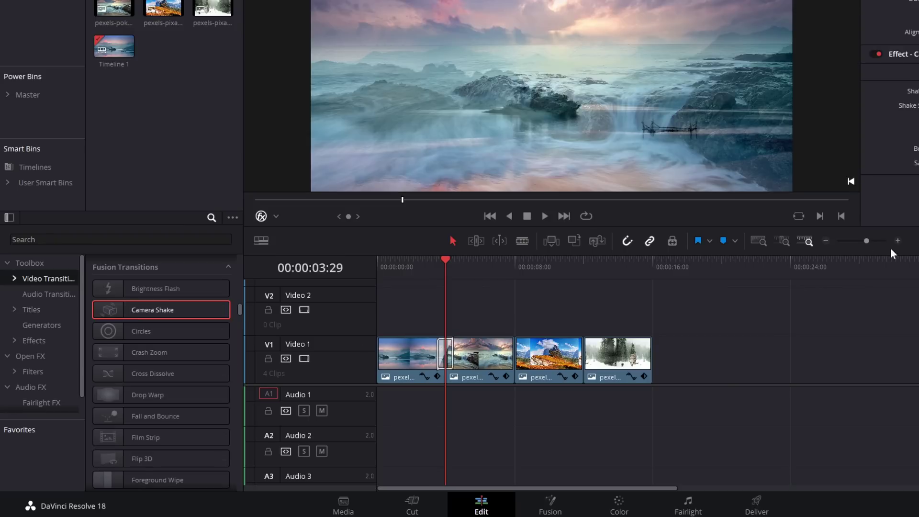
# - Play through the Camera Shake transition several times and select it on the timeline to show its settings
pyautogui.hotkey('ctrl', '=')
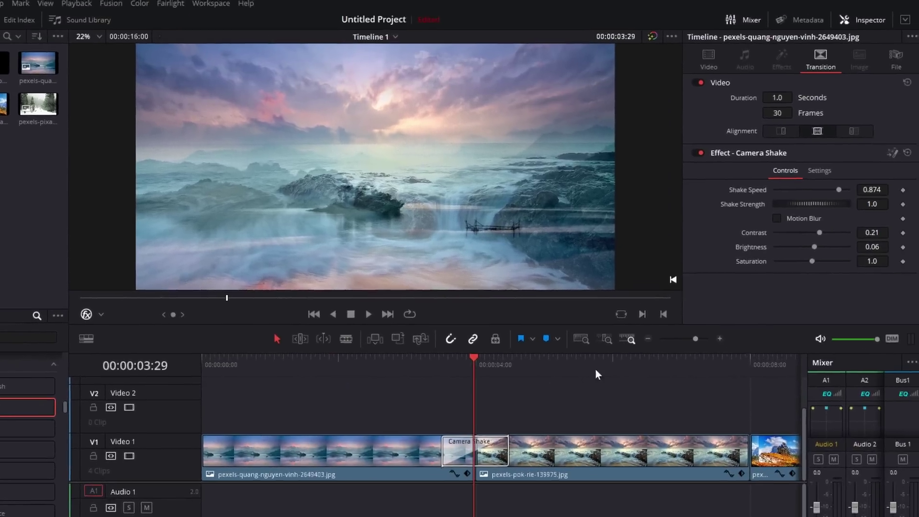
pyautogui.press('space')
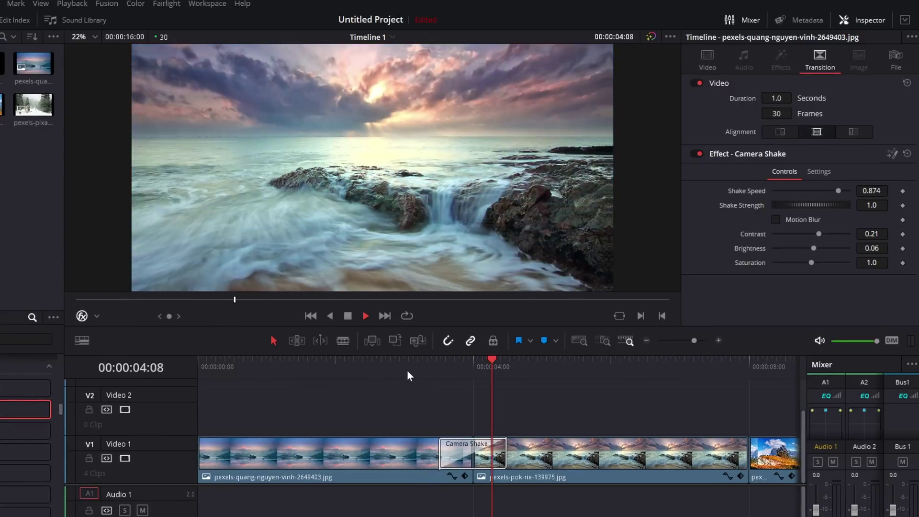
pyautogui.click(410, 367)
pyautogui.press('space')
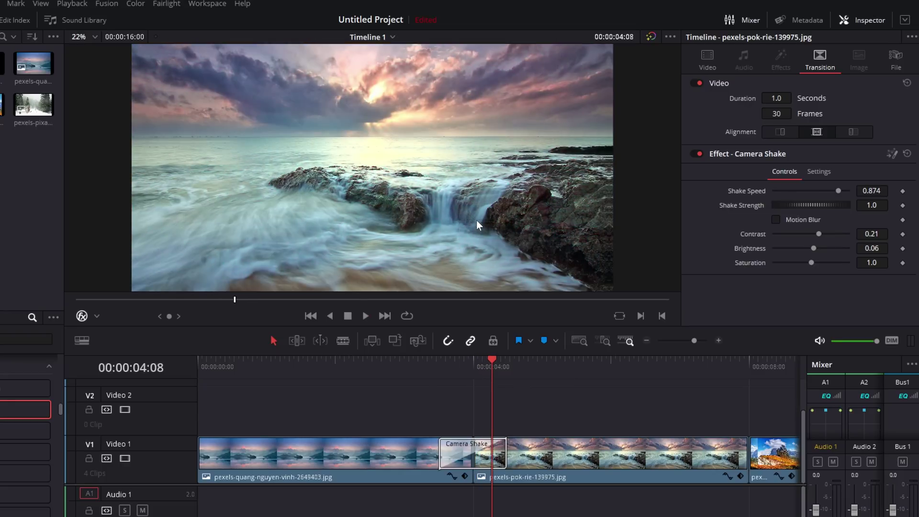
pyautogui.click(461, 371)
pyautogui.click(452, 461)
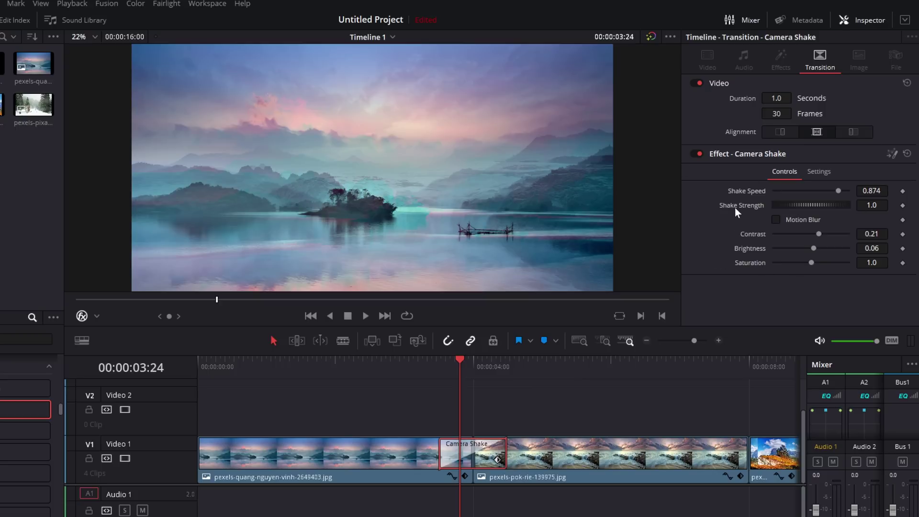
pyautogui.click(438, 367)
pyautogui.press('space')
pyautogui.click(446, 368)
pyautogui.press('space')
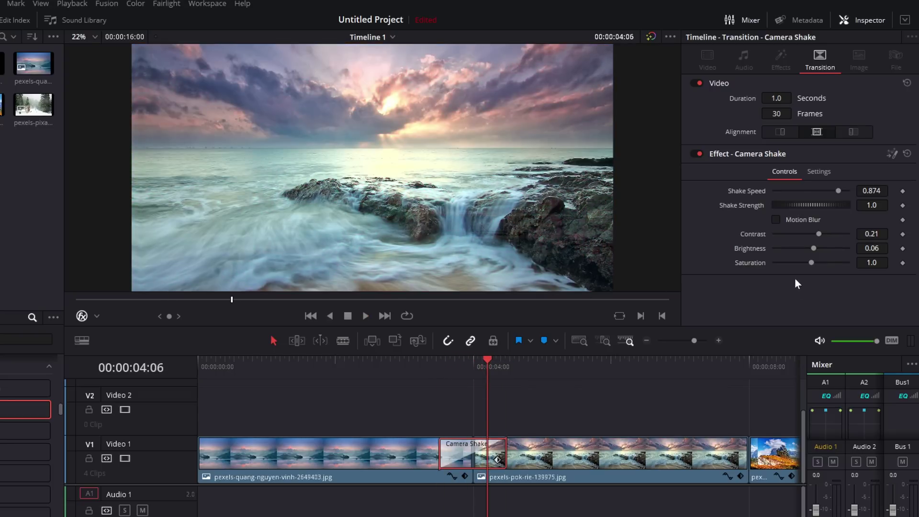
# - Set the Camera Shake transition's Shake Strength to 0.1 and play the cut back to check it
pyautogui.click(874, 205)
pyautogui.write('0.1')
pyautogui.press('Return')
pyautogui.click(424, 360)
pyautogui.press('space')
pyautogui.click(424, 360)
pyautogui.click(425, 360)
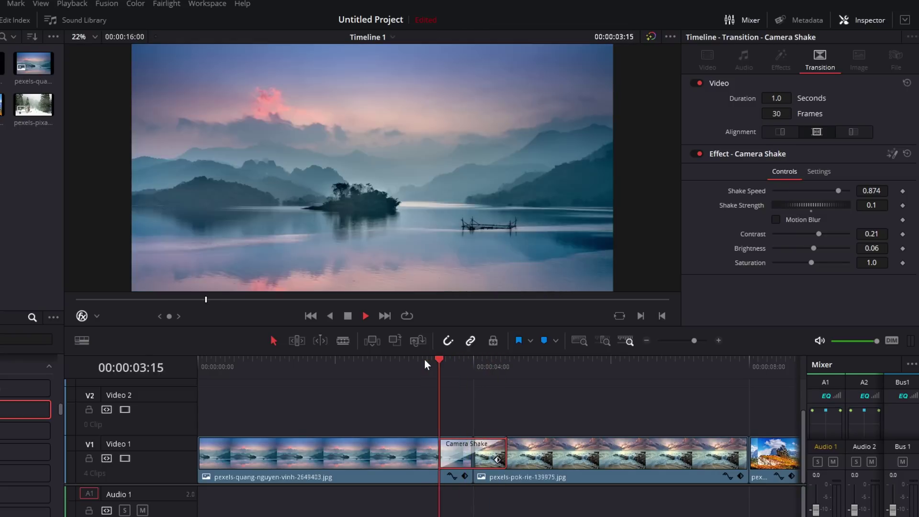
pyautogui.click(424, 360)
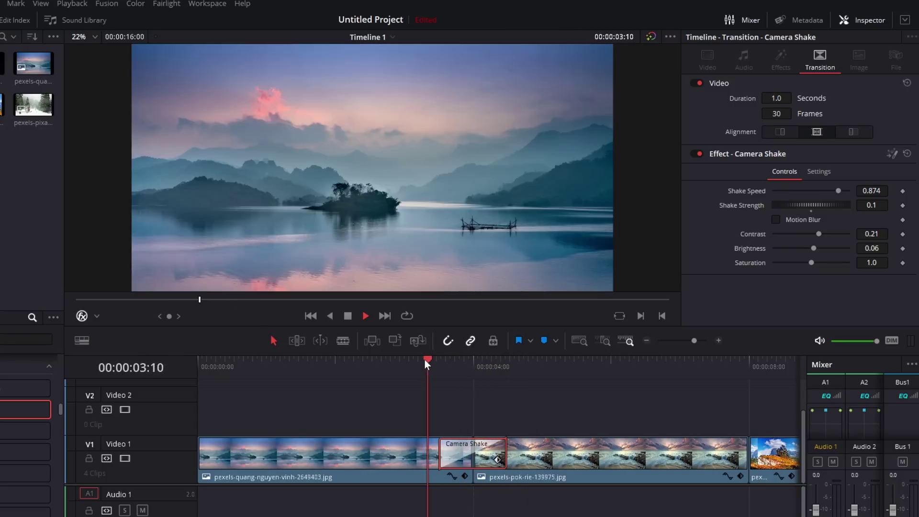
pyautogui.press('space')
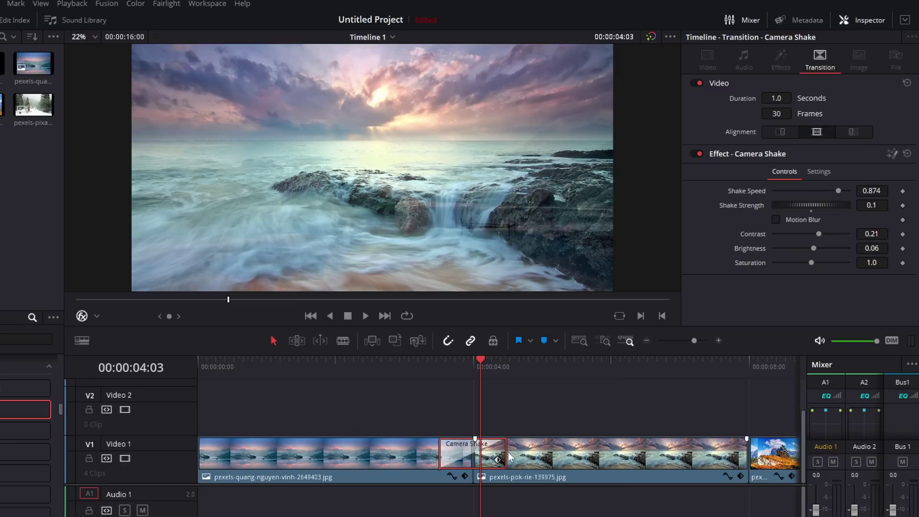
# - Shorten the Camera Shake transition on the timeline to about 0.5 seconds (16 frames) and play it back
pyautogui.moveTo(504, 454); pyautogui.dragTo(488, 454)
pyautogui.press('space')
pyautogui.click(432, 363)
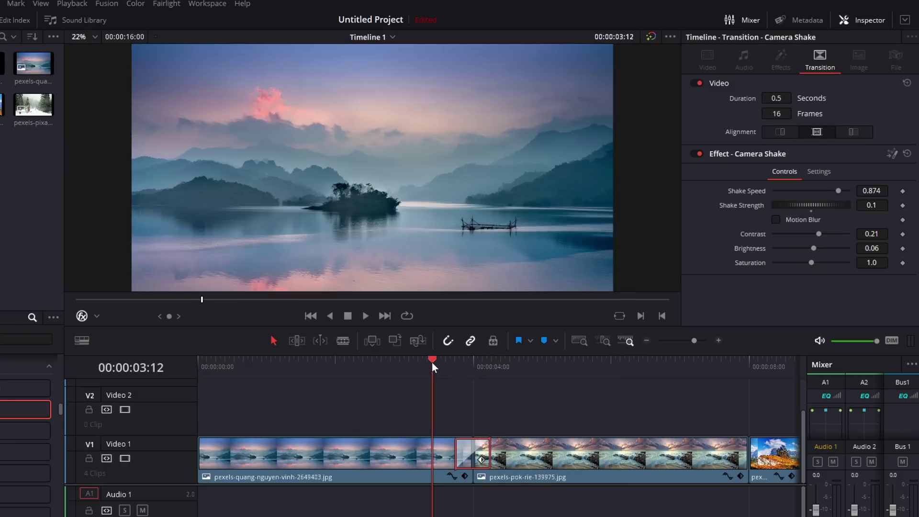
pyautogui.click(431, 362)
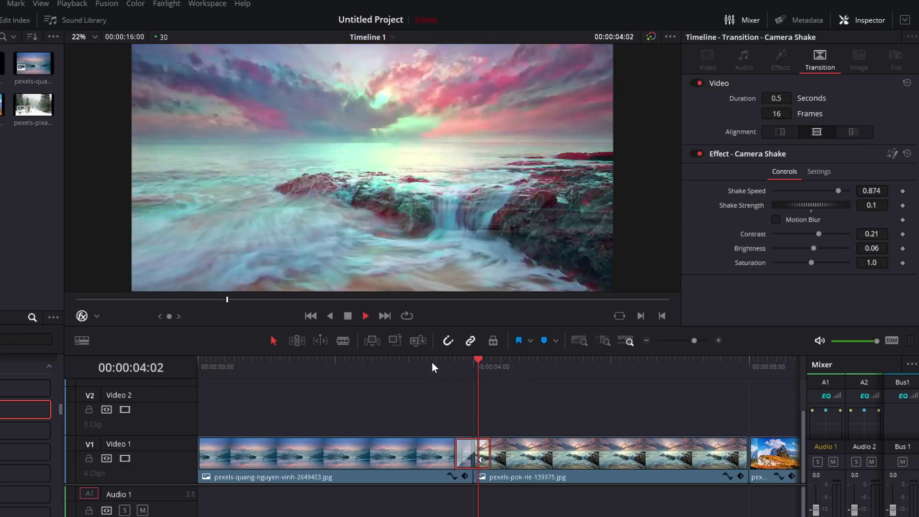
pyautogui.press('space')
# - Enable the transition's Motion Blur with Quality 10 and Shutter Angle 360, and preview the result
pyautogui.press('Up')
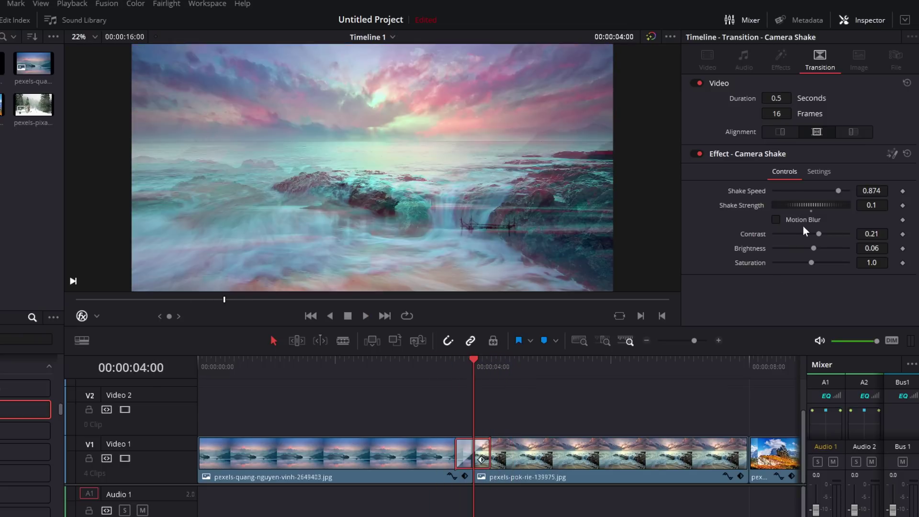
pyautogui.click(777, 219)
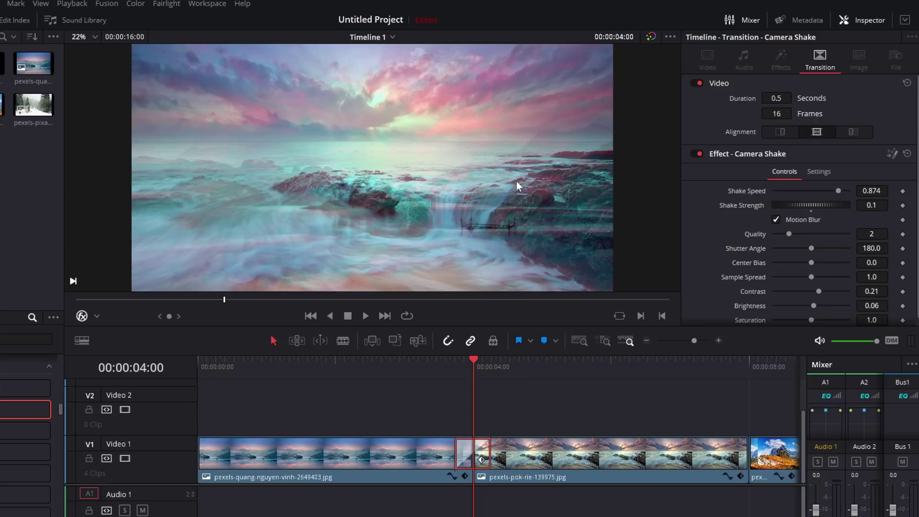
pyautogui.moveTo(789, 234); pyautogui.dragTo(805, 234)
pyautogui.moveTo(810, 248); pyautogui.dragTo(848, 250)
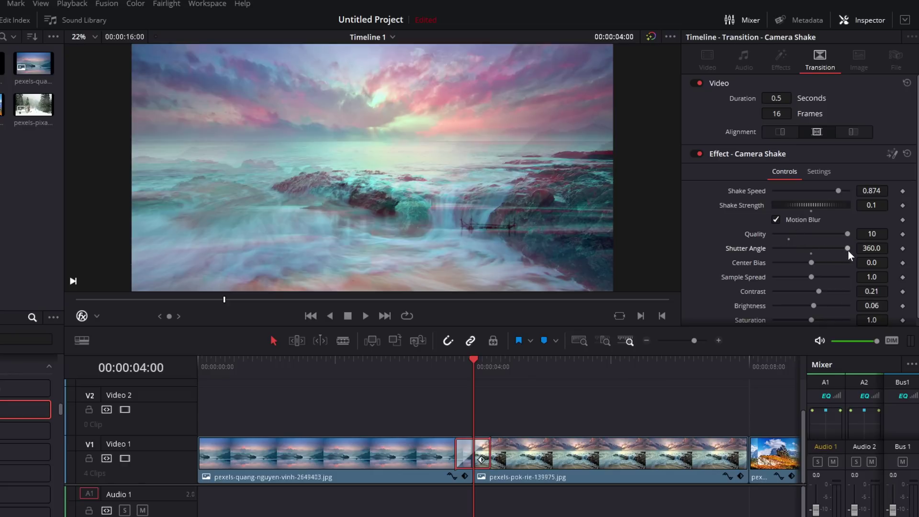
pyautogui.click(463, 363)
pyautogui.press('space')
pyautogui.click(463, 363)
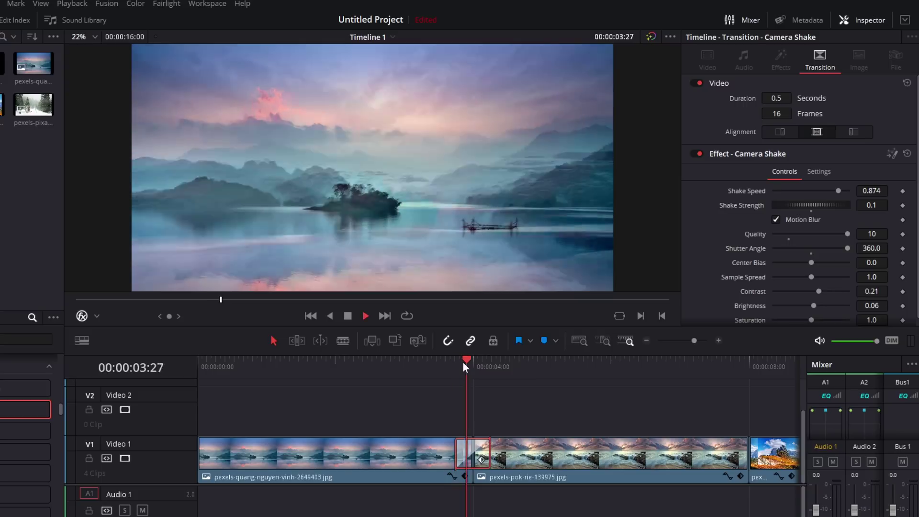
pyautogui.press('space')
# - Set the Camera Shake transition's Contrast to 0.97, Brightness to 0.3 and Saturation to 1.25
pyautogui.scroll(-1, 797, 251)
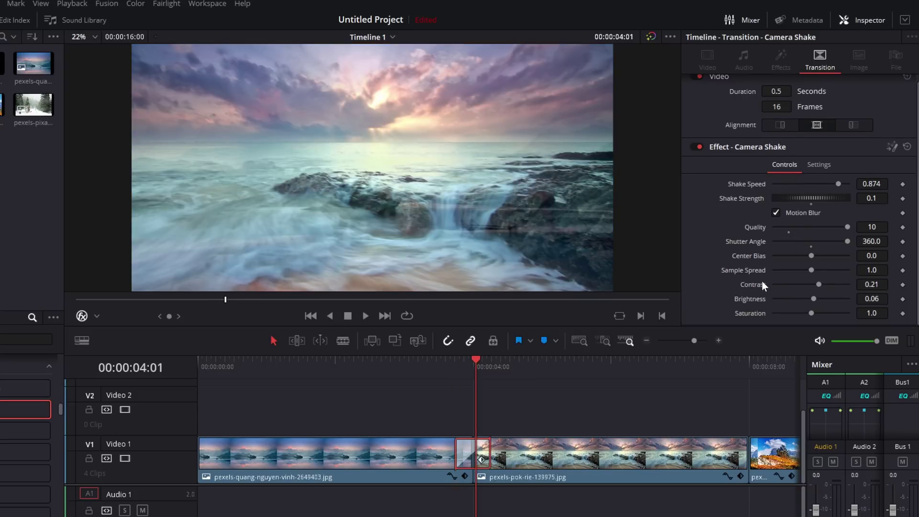
pyautogui.moveTo(818, 285); pyautogui.dragTo(813, 315)
pyautogui.click(474, 366)
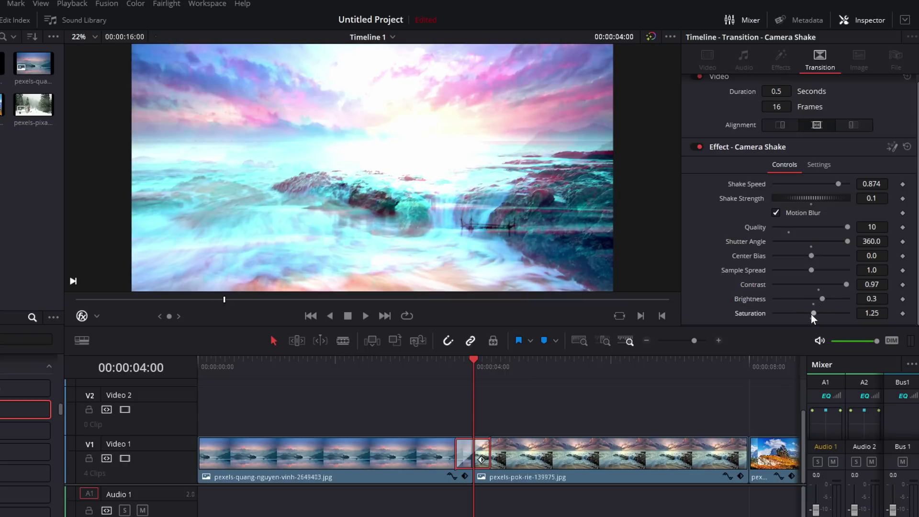
# - Play the cut back repeatedly to review the Camera Shake transition with its adjusted blur and color settings
pyautogui.click(428, 368)
pyautogui.press('space')
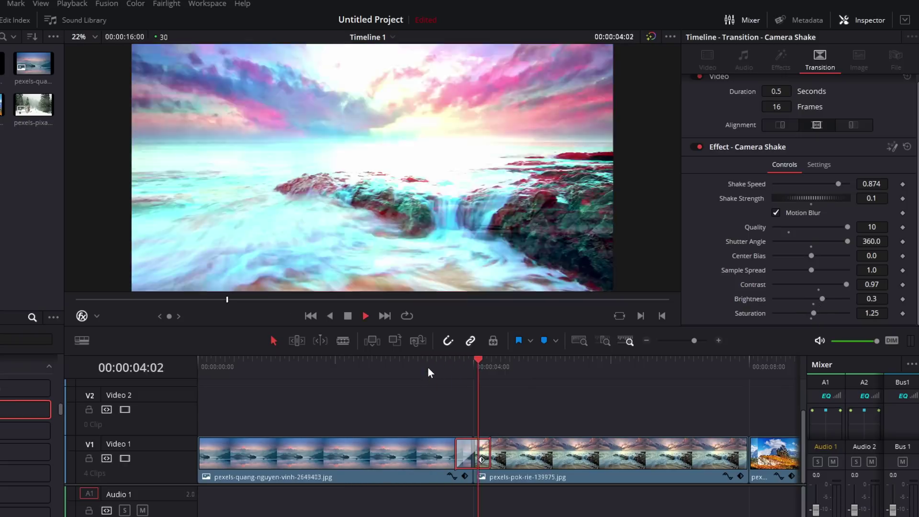
pyautogui.click(428, 367)
pyautogui.click(427, 367)
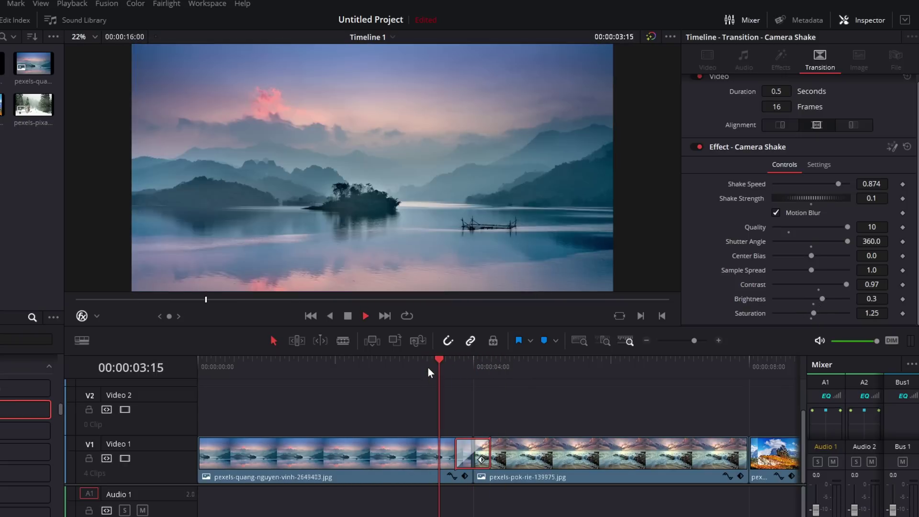
pyautogui.click(428, 367)
pyautogui.press('space')
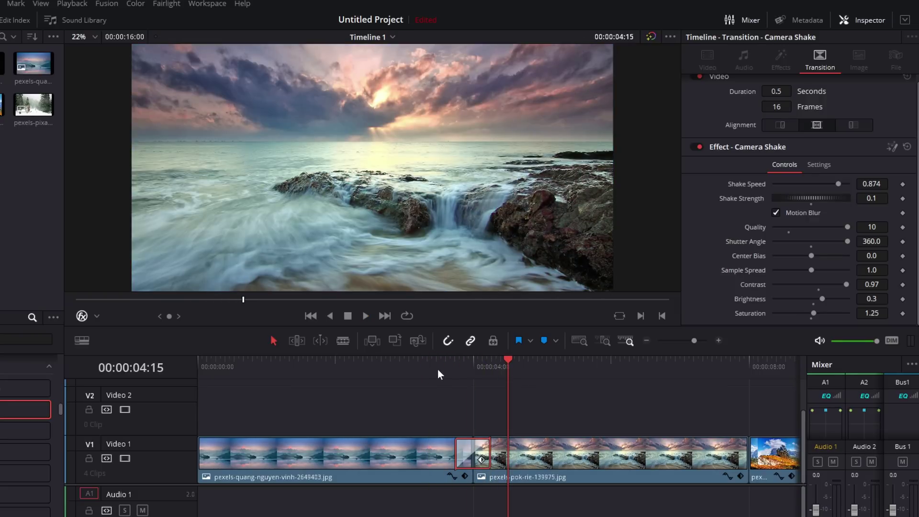
pyautogui.click(433, 369)
pyautogui.press('space')
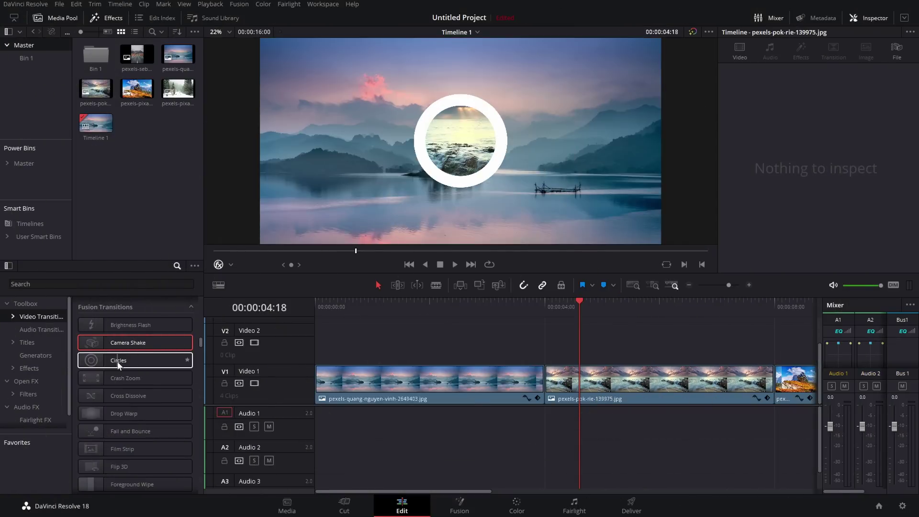
# - Apply the Circles Fusion transition to the cut between the first and second clips
pyautogui.moveTo(114, 363); pyautogui.dragTo(561, 381)
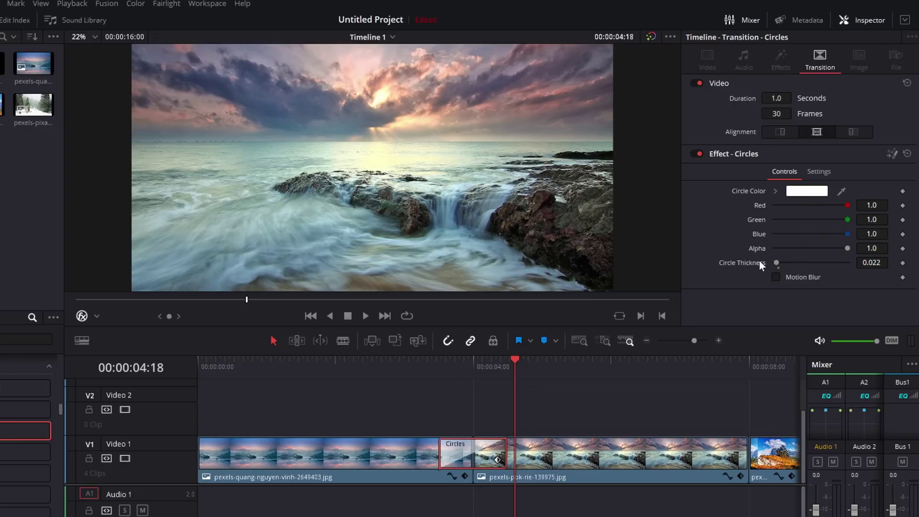
# - Set the Circles transition's Circle Thickness to 0.126 and try its Motion Blur on and off at the cut
pyautogui.click(474, 366)
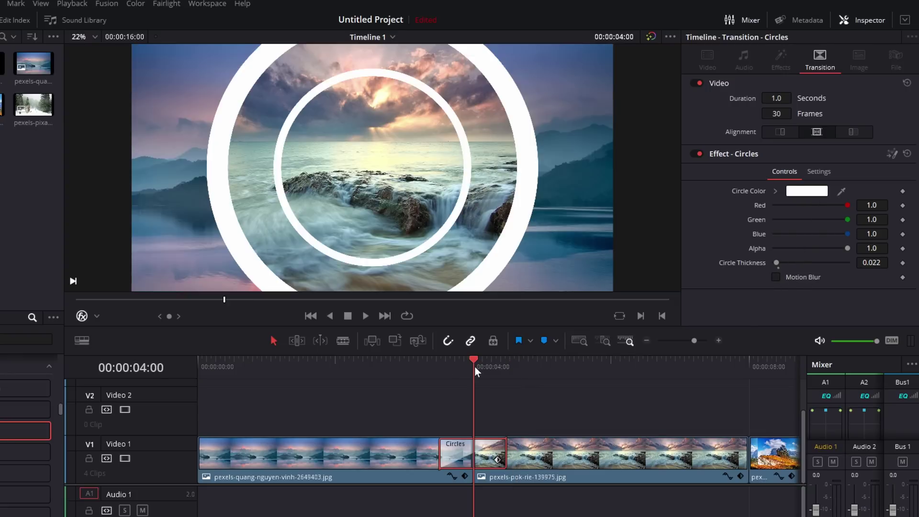
pyautogui.moveTo(776, 263)
pyautogui.mouseDown()
pyautogui.moveTo(819, 262)
pyautogui.moveTo(784, 264)
pyautogui.mouseUp()
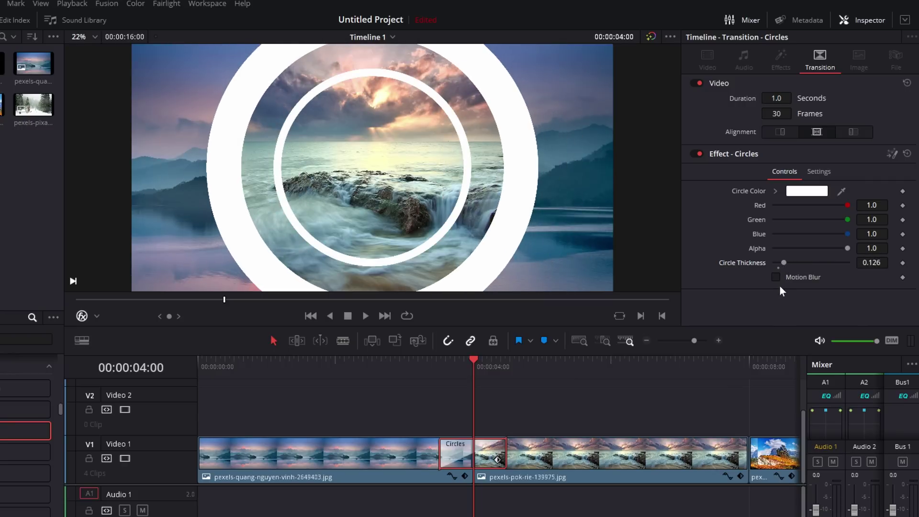
pyautogui.click(776, 277)
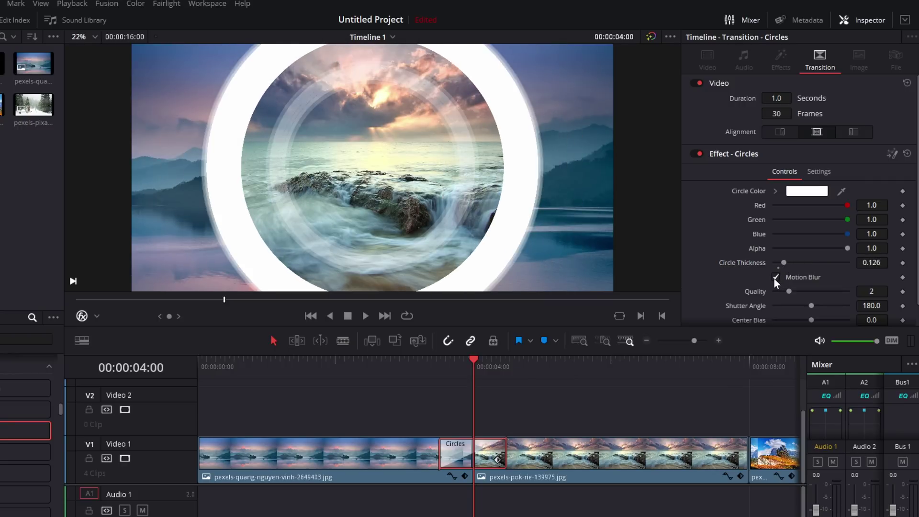
pyautogui.click(776, 277)
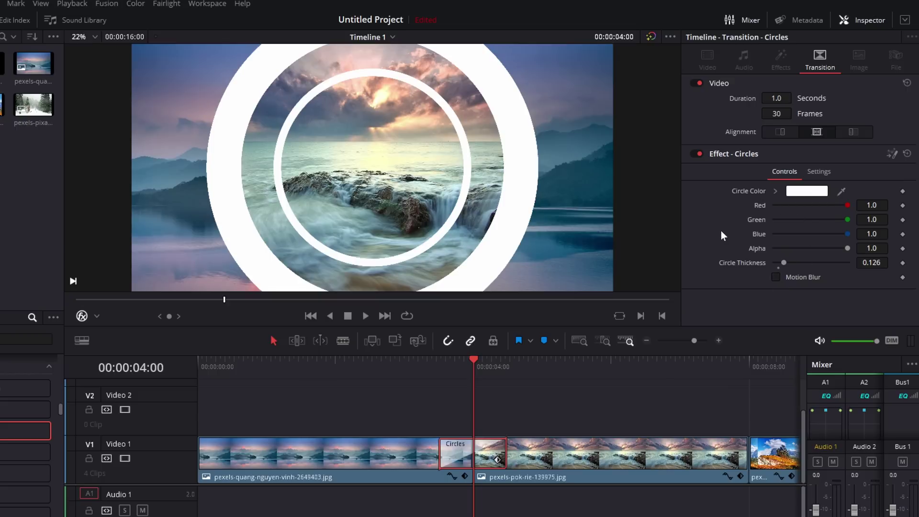
# - Change the Circle Color to orange #ff870e and preview the Circles transition across the cut
pyautogui.click(801, 194)
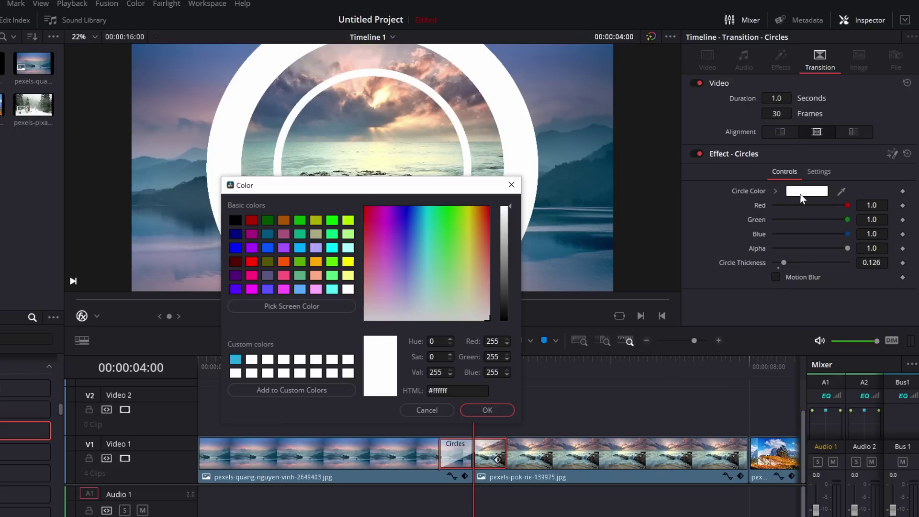
pyautogui.moveTo(451, 235); pyautogui.dragTo(479, 211)
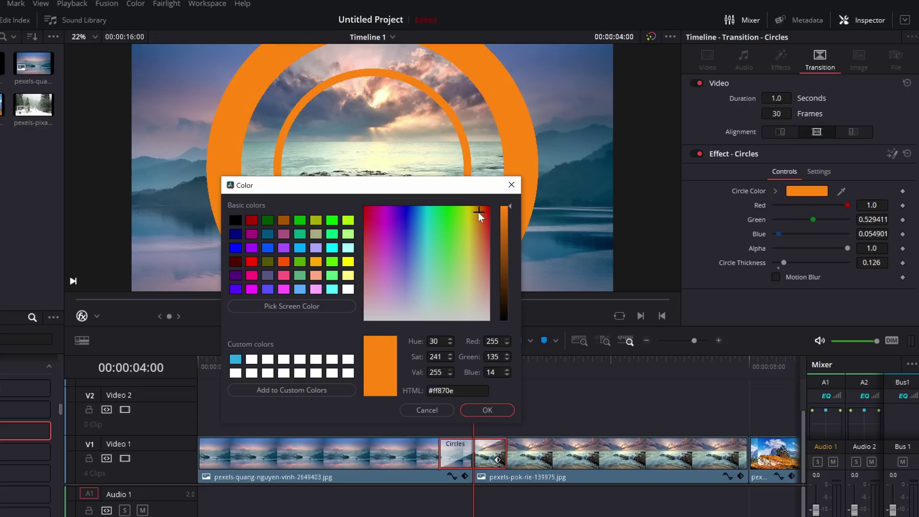
pyautogui.click(499, 412)
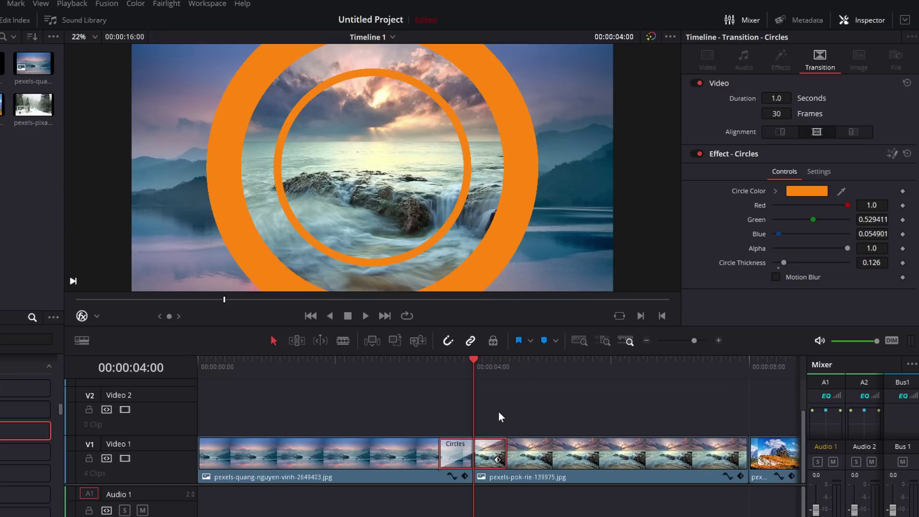
pyautogui.click(430, 365)
pyautogui.press('space')
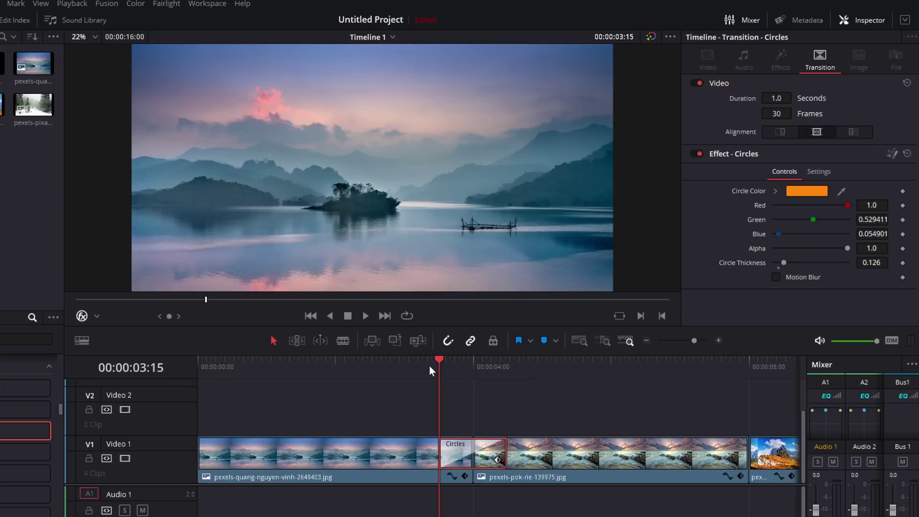
pyautogui.click(420, 365)
pyautogui.moveTo(421, 365); pyautogui.dragTo(451, 363)
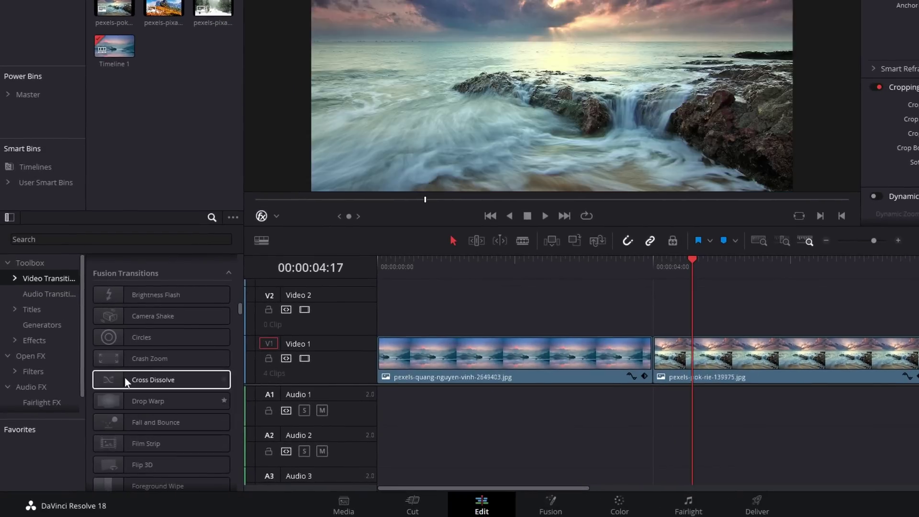
# - Apply the Foreground Wipe Fusion transition to the cut between the first and second clips and play it back
pyautogui.scroll(-2, 185, 364)
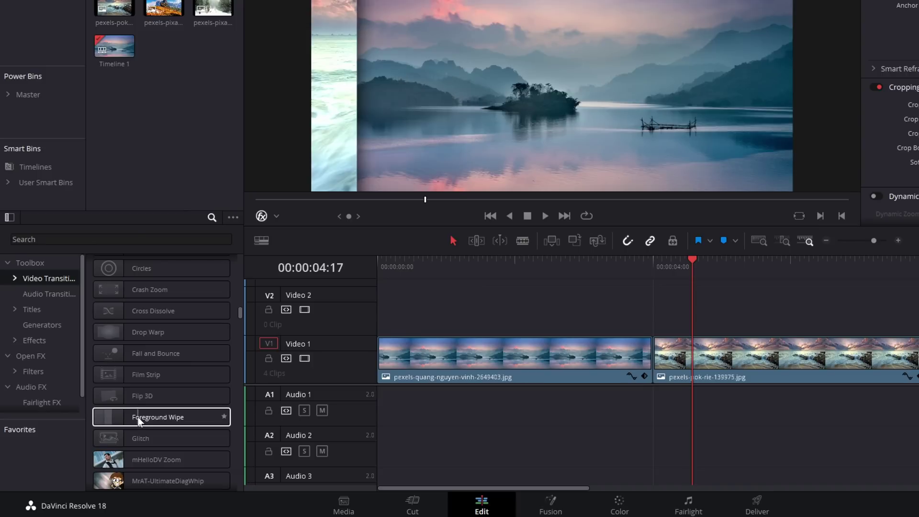
pyautogui.moveTo(138, 419); pyautogui.dragTo(458, 390)
pyautogui.moveTo(651, 357); pyautogui.dragTo(652, 357)
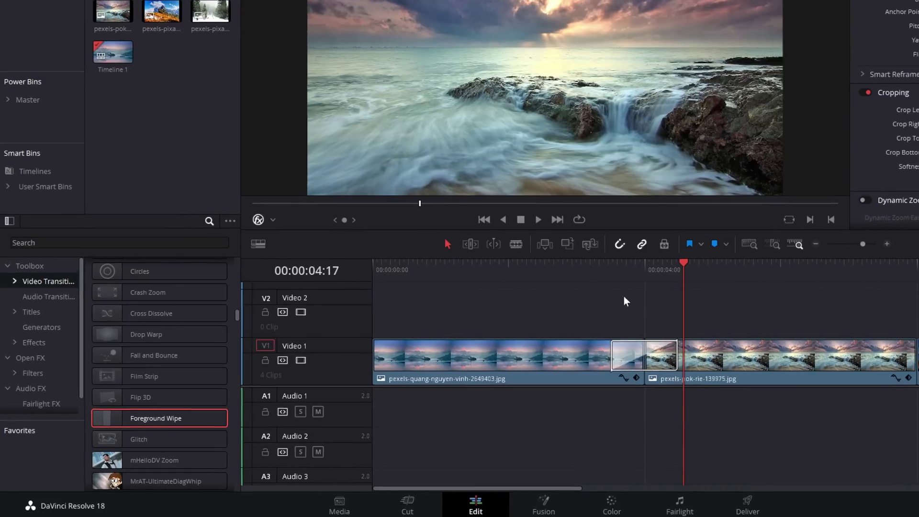
pyautogui.click(608, 272)
pyautogui.press('space')
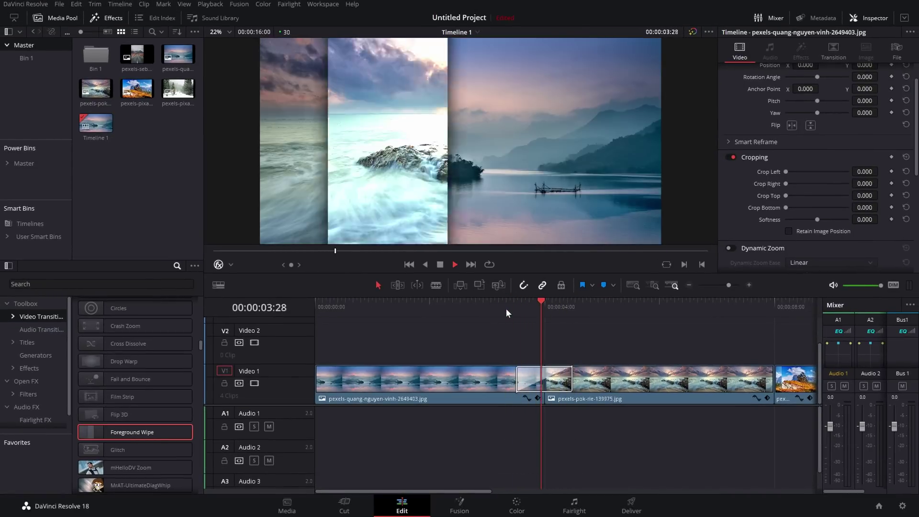
pyautogui.press('space')
# - Enable Invert Wipe on the Foreground Wipe transition and check the frame around the cut
pyautogui.click(536, 379)
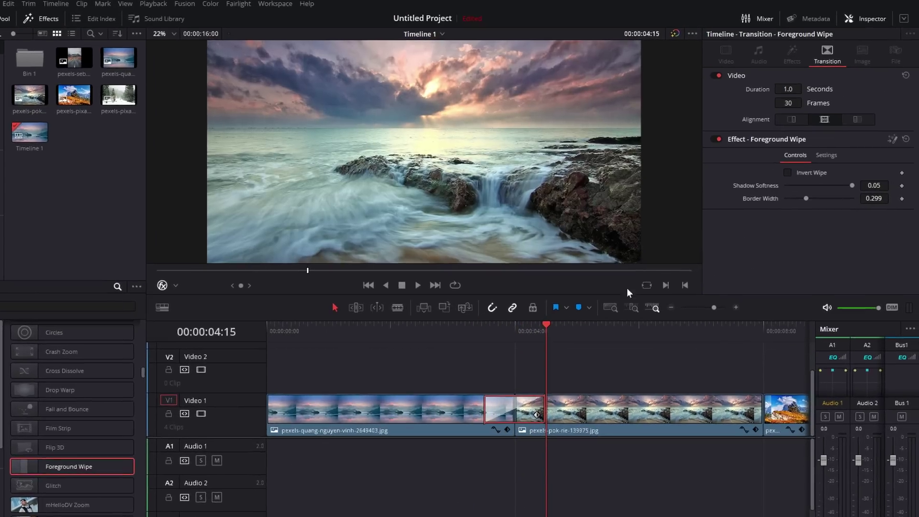
pyautogui.click(547, 303)
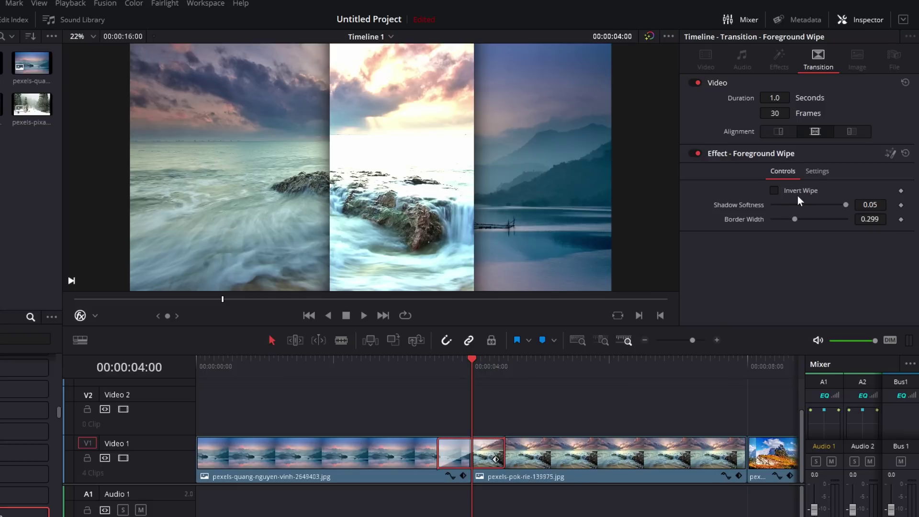
pyautogui.click(775, 191)
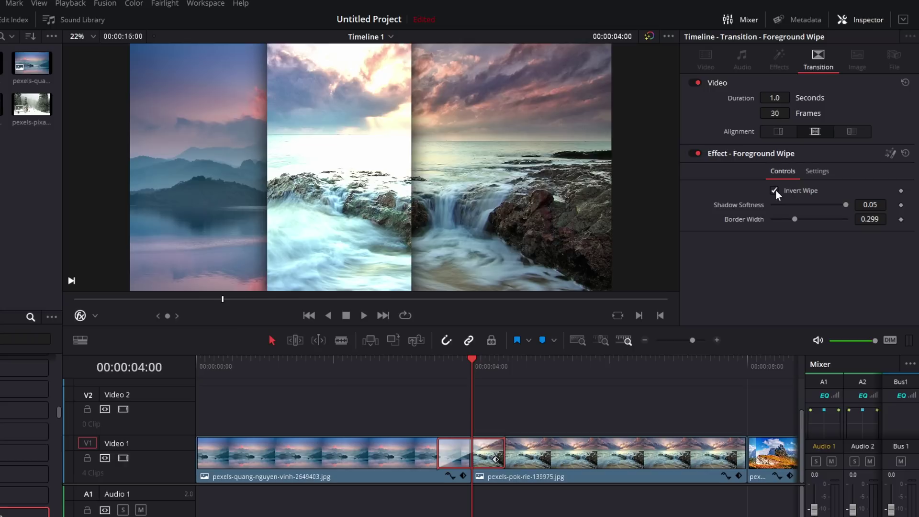
pyautogui.press('/')
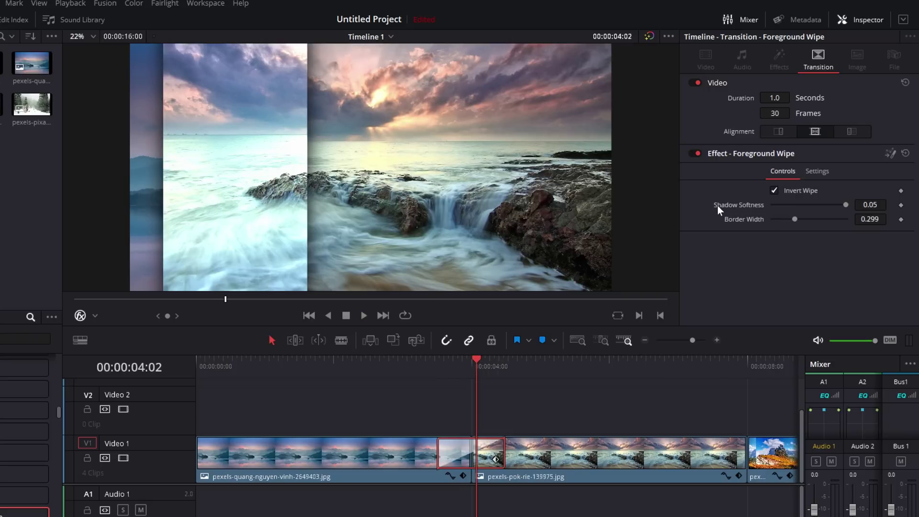
# - Set the Foreground Wipe's Shadow Softness to 0.05 and Border Width to 1.0, and play back the transition
pyautogui.moveTo(859, 204); pyautogui.dragTo(842, 205)
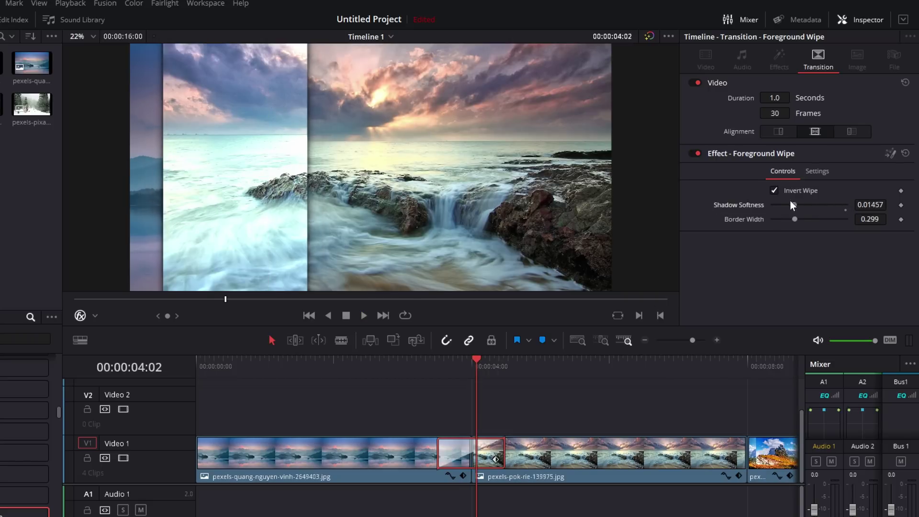
pyautogui.moveTo(782, 205); pyautogui.dragTo(856, 225)
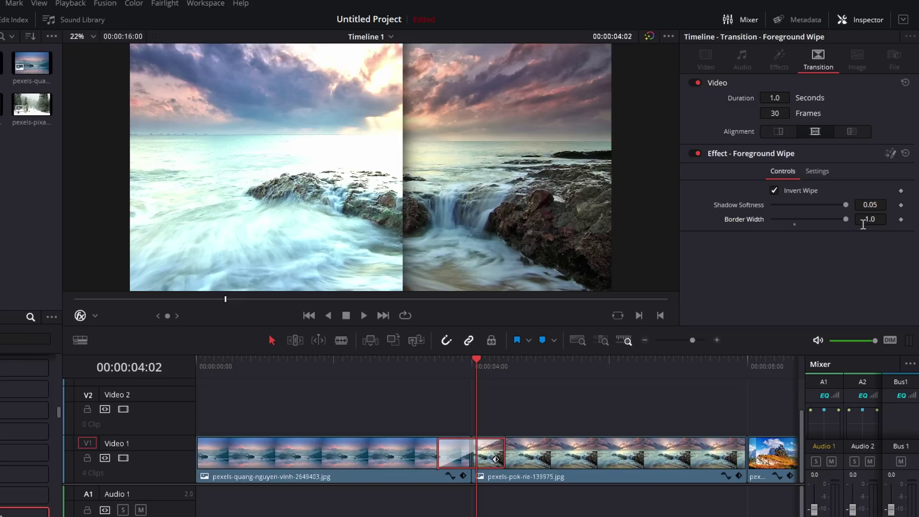
pyautogui.click(438, 363)
pyautogui.press('space')
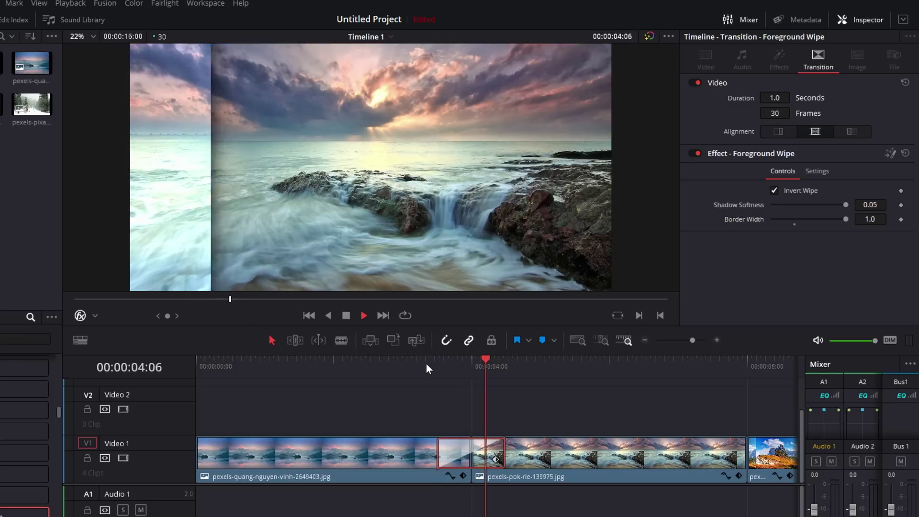
pyautogui.click(426, 364)
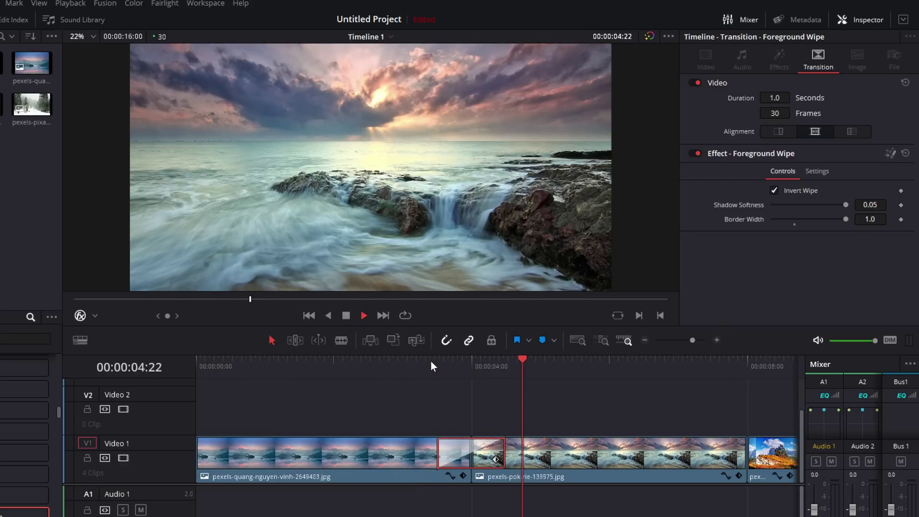
pyautogui.press('space')
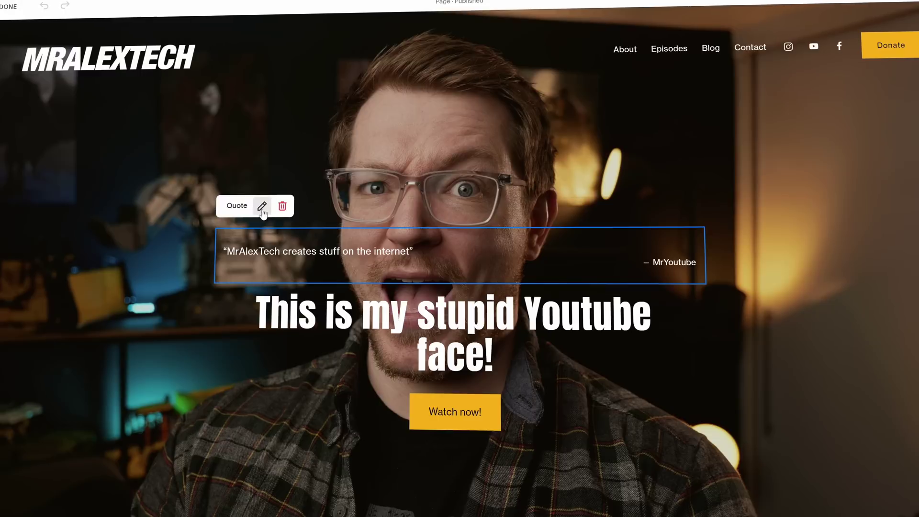
# - Switch to the website editor and open the quote block's content settings
pyautogui.click(263, 205)
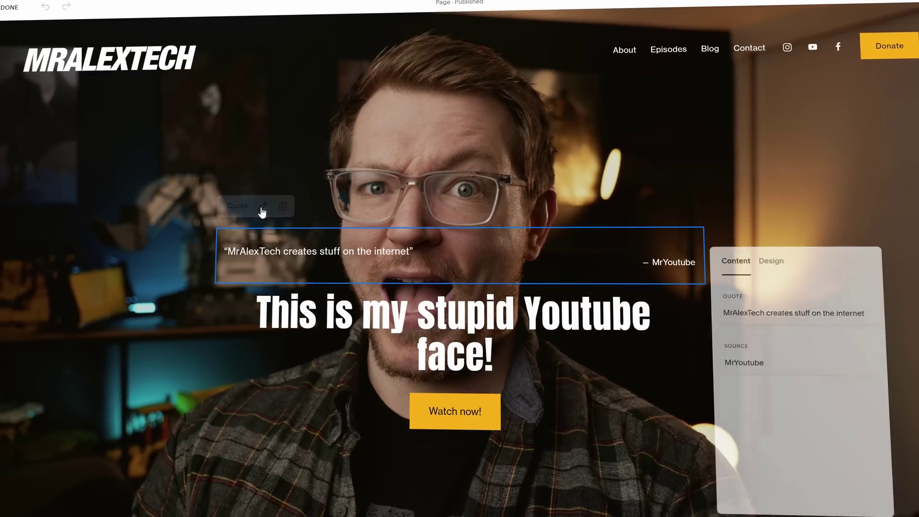
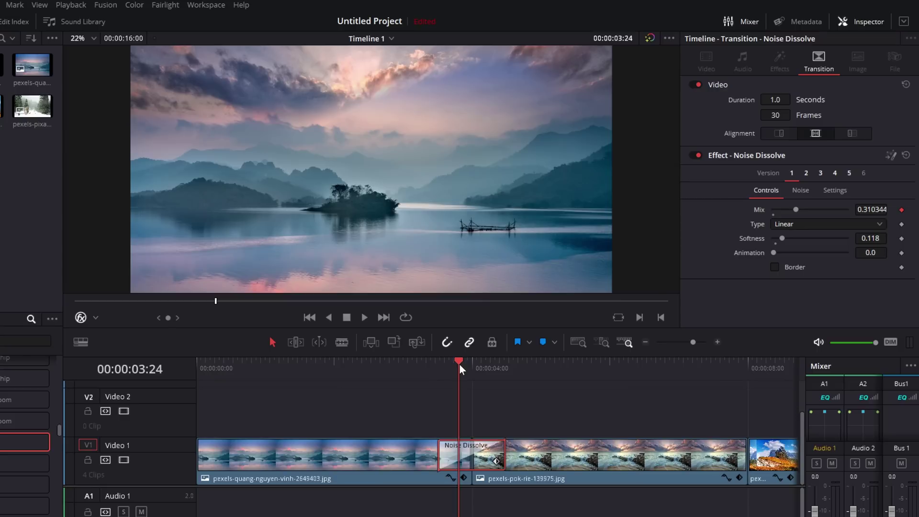
# - Preview the Noise Dissolve transition in version 1 and in version 2 across the first cut
pyautogui.click(440, 366)
pyautogui.press('space')
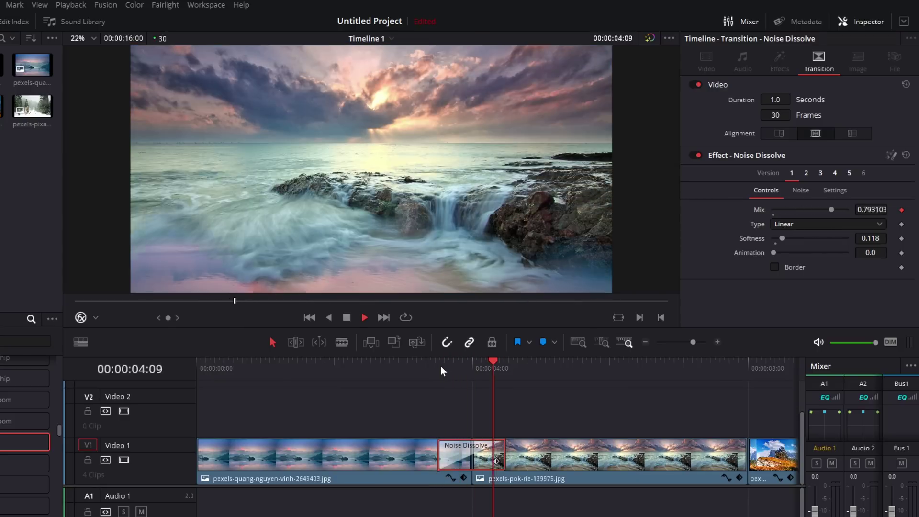
pyautogui.click(472, 367)
pyautogui.click(806, 173)
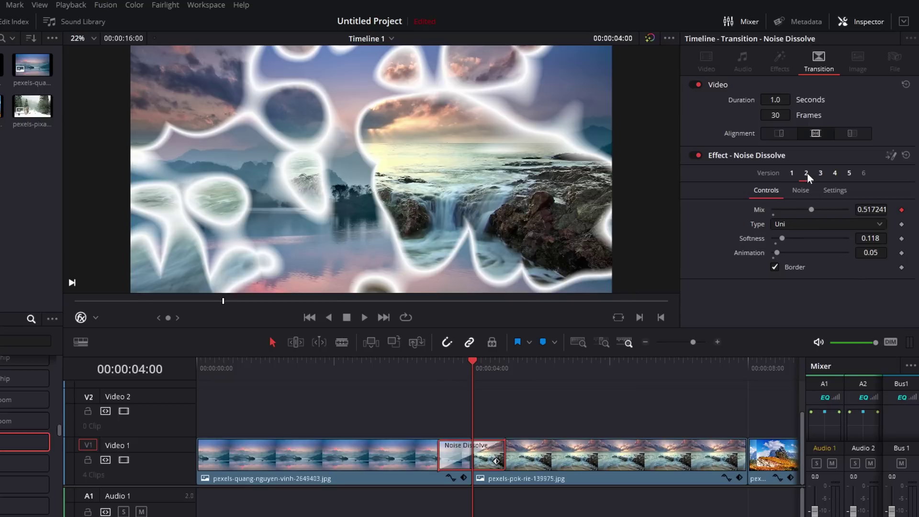
pyautogui.click(432, 365)
pyautogui.press('space')
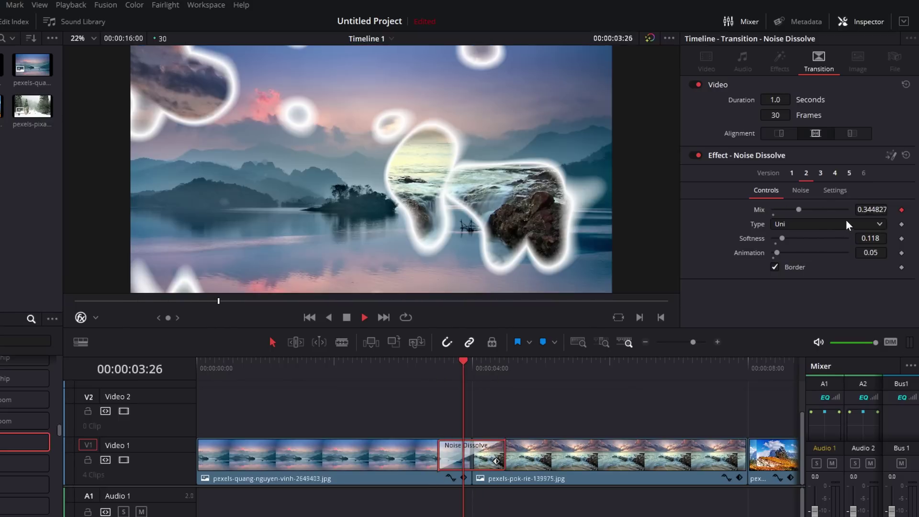
# - Preview versions 3 and 4 of the Noise Dissolve transition across the cut
pyautogui.click(820, 173)
pyautogui.click(436, 368)
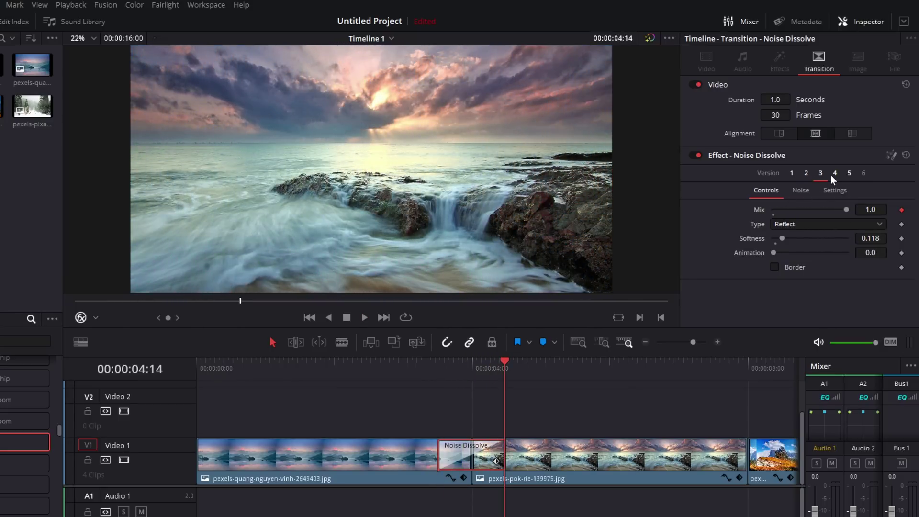
pyautogui.click(835, 173)
pyautogui.click(426, 367)
pyautogui.press('space')
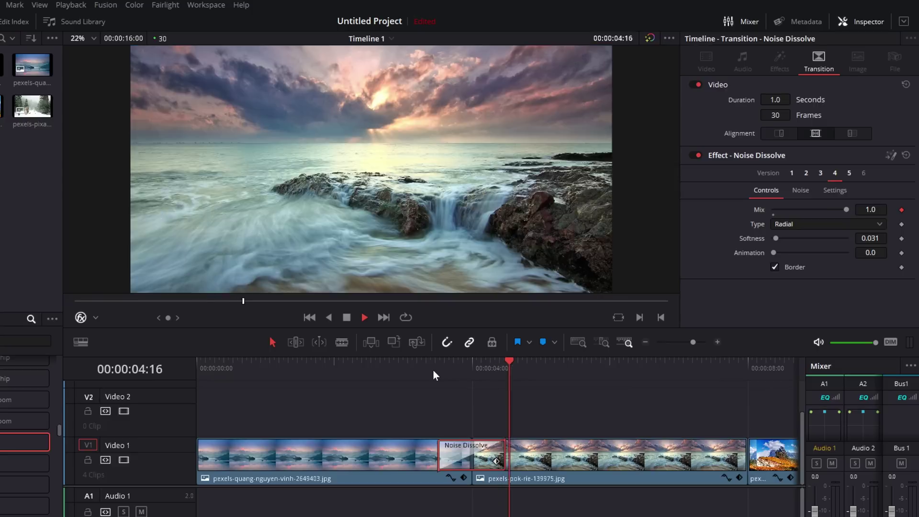
pyautogui.click(433, 370)
pyautogui.press('space')
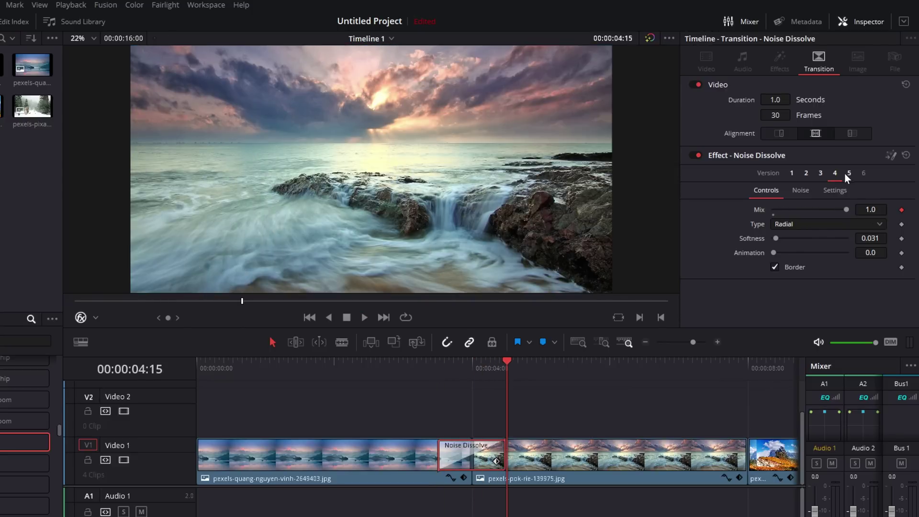
# - Switch the Noise Dissolve transition to version 5 and play it back repeatedly
pyautogui.click(848, 173)
pyautogui.click(441, 366)
pyautogui.press('space')
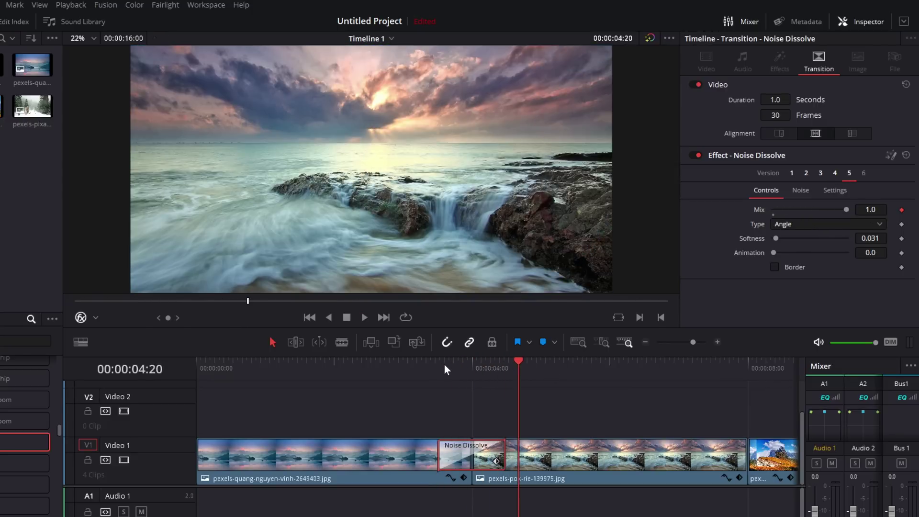
pyautogui.click(444, 364)
pyautogui.press('space')
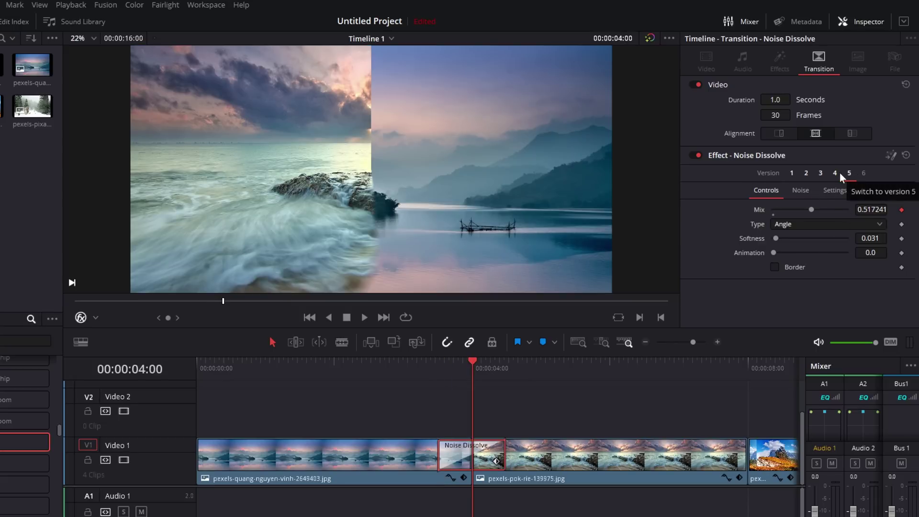
# - Switch the Noise Dissolve transition back to version 4 and play it across the cut
pyautogui.click(834, 173)
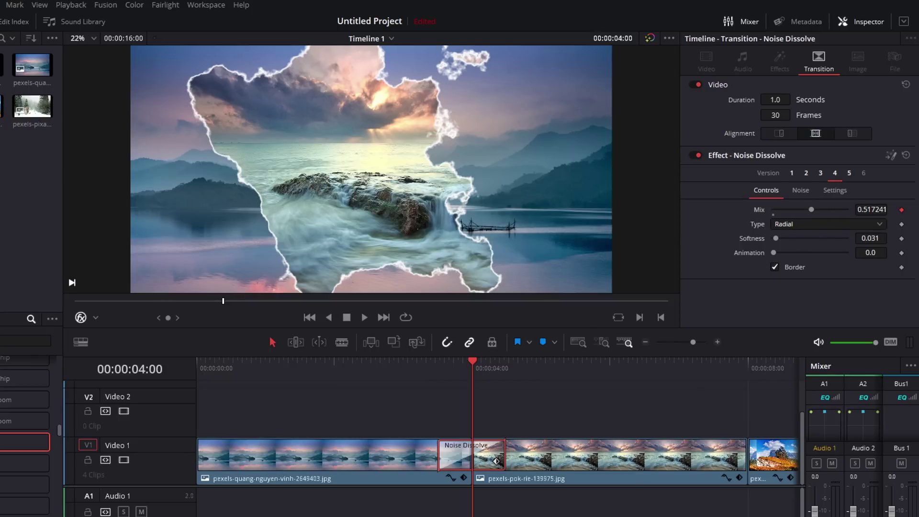
pyautogui.click(437, 368)
pyautogui.press('space')
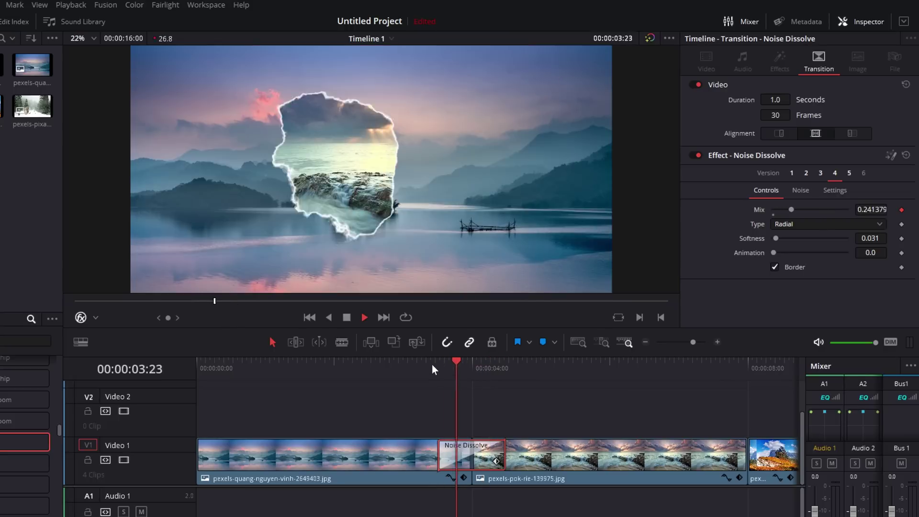
pyautogui.press('space')
# - Set the Noise Dissolve type to Linear and play the transition across the first cut
pyautogui.click(475, 369)
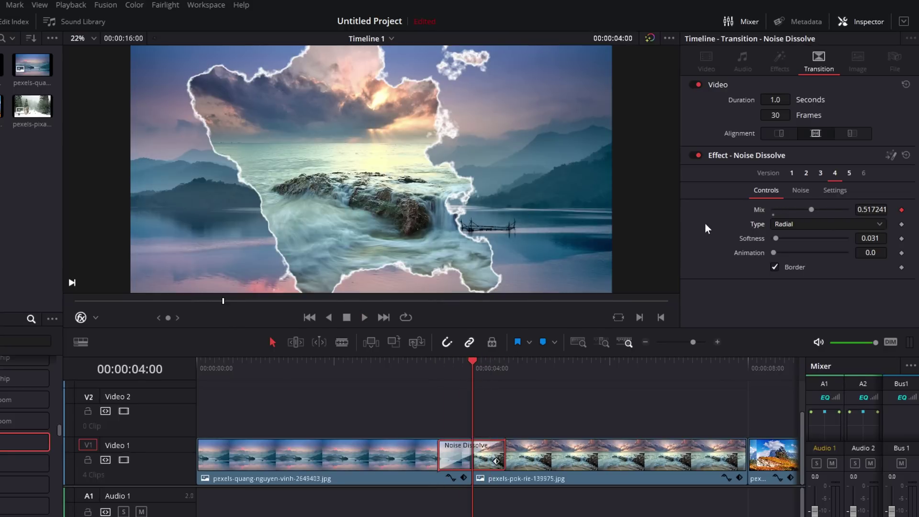
pyautogui.click(792, 223)
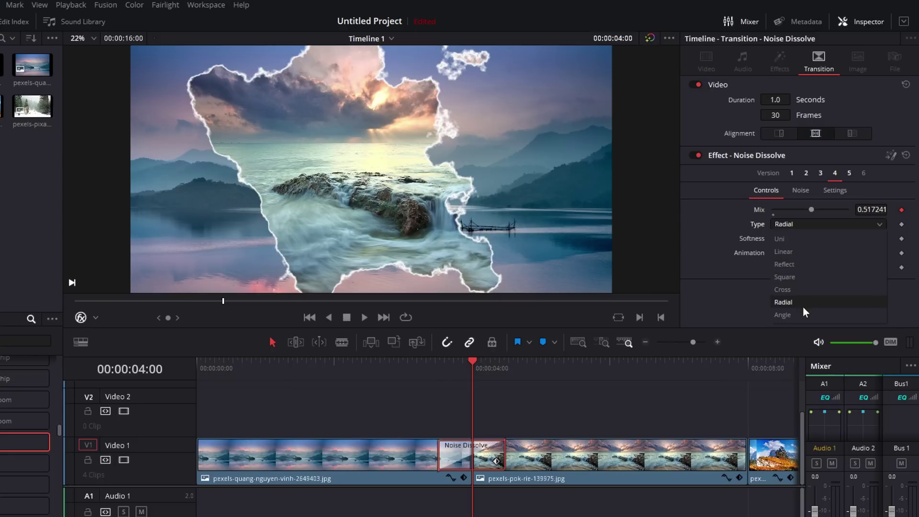
pyautogui.click(793, 251)
pyautogui.click(439, 371)
pyautogui.press('space')
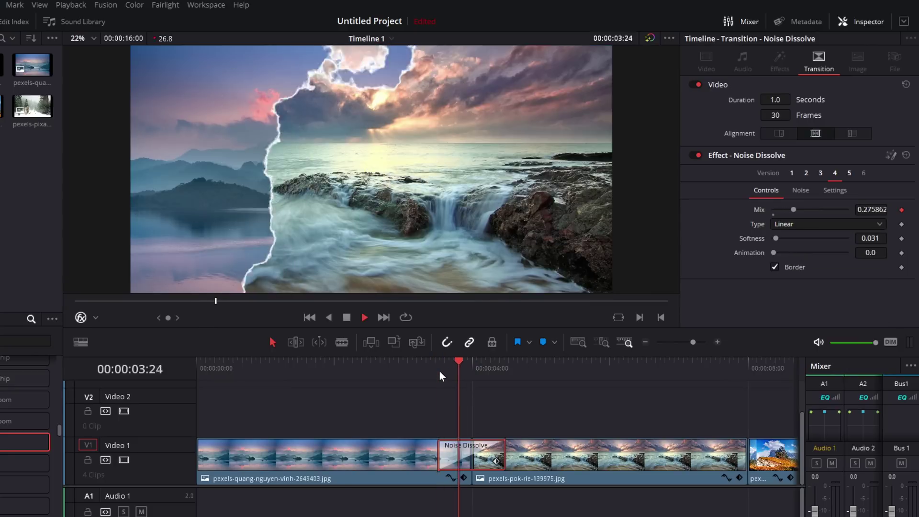
pyautogui.click(426, 369)
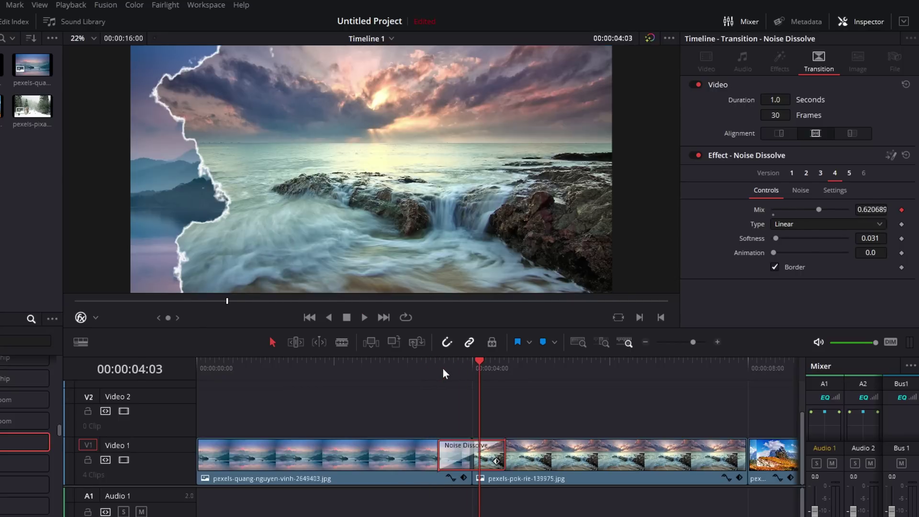
pyautogui.press('space')
# - With the playhead inside the transition, set the Noise Dissolve softness to 0.457 and animation to 0.331
pyautogui.click(458, 371)
pyautogui.moveTo(775, 237); pyautogui.dragTo(795, 254)
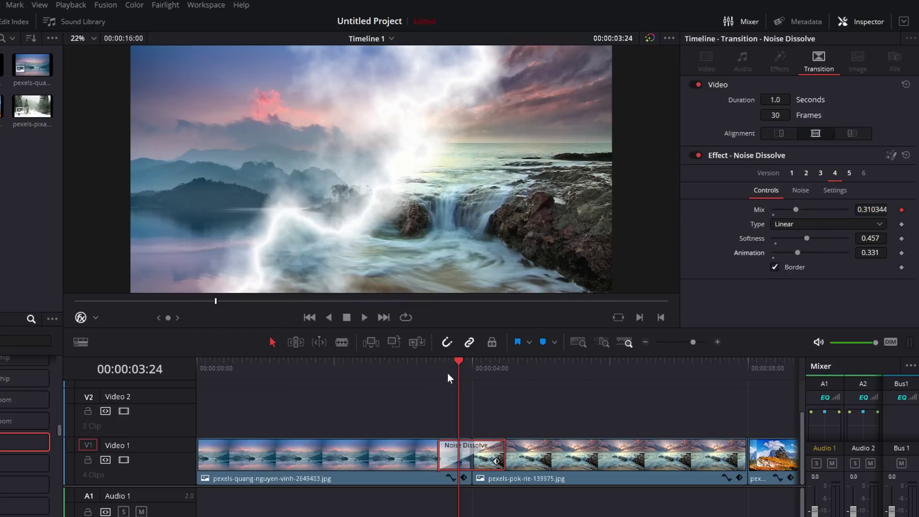
# - Step back and forth through the transition frame by frame to check the noise animation, and reset Animation to 0.0
pyautogui.press('Left')
pyautogui.press('Left')
pyautogui.press('Left')
pyautogui.press('Left')
pyautogui.press('Left')
pyautogui.press('Left')
pyautogui.press('Left')
pyautogui.press('Left')
pyautogui.press('Left')
pyautogui.press('Right')
pyautogui.press('Right')
pyautogui.press('Right')
pyautogui.press('Right')
pyautogui.press('Right')
pyautogui.press('Right')
pyautogui.press('Right')
pyautogui.press('Right')
pyautogui.press('Right')
pyautogui.press('Right')
pyautogui.press('Right')
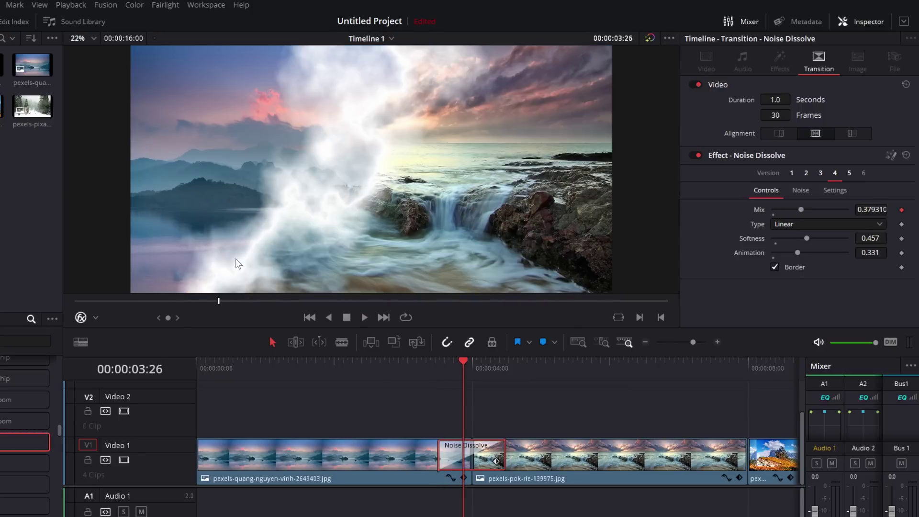
pyautogui.doubleClick(757, 256)
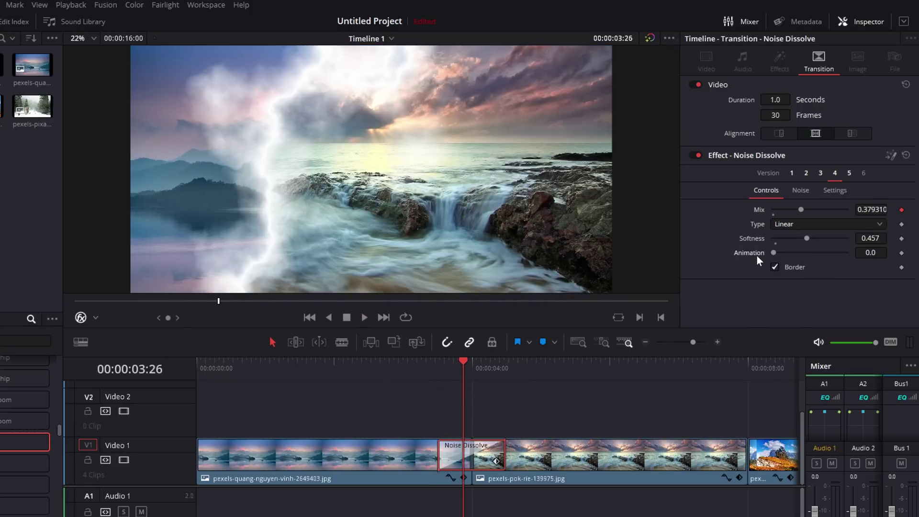
# - Try a Seethe of 0.08 with Discontinuous and Inverted enabled in the transition's noise settings
pyautogui.click(800, 191)
pyautogui.moveTo(777, 223); pyautogui.dragTo(805, 225)
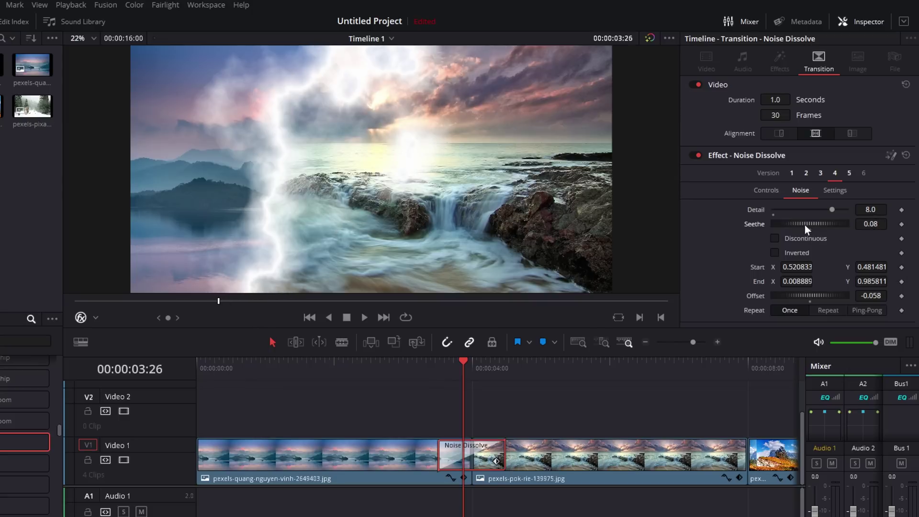
pyautogui.click(775, 239)
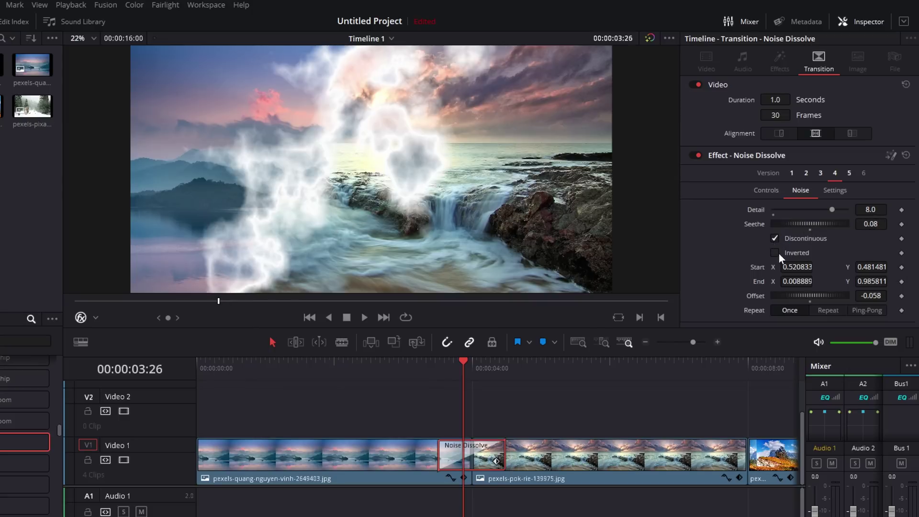
pyautogui.click(776, 253)
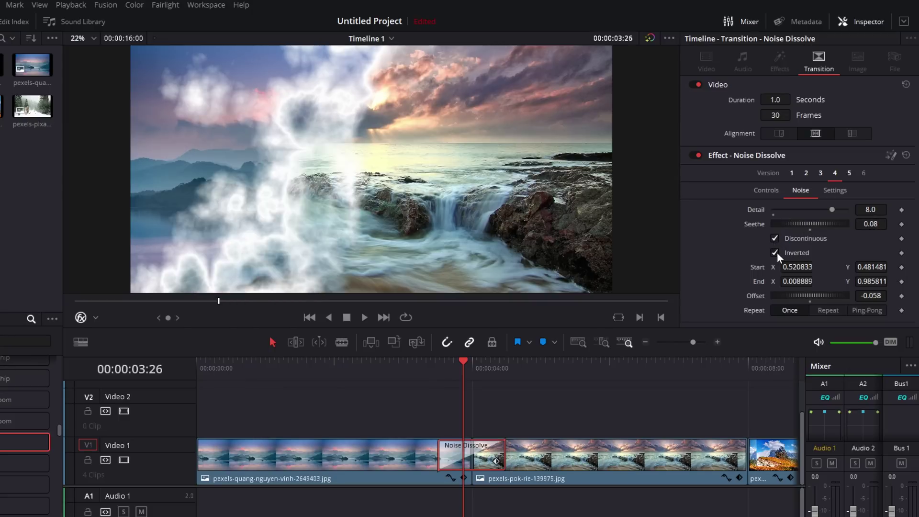
# - Disable Inverted and Discontinuous and reset Seethe to 0.0 in the noise settings
pyautogui.click(776, 253)
pyautogui.click(775, 239)
pyautogui.doubleClick(753, 224)
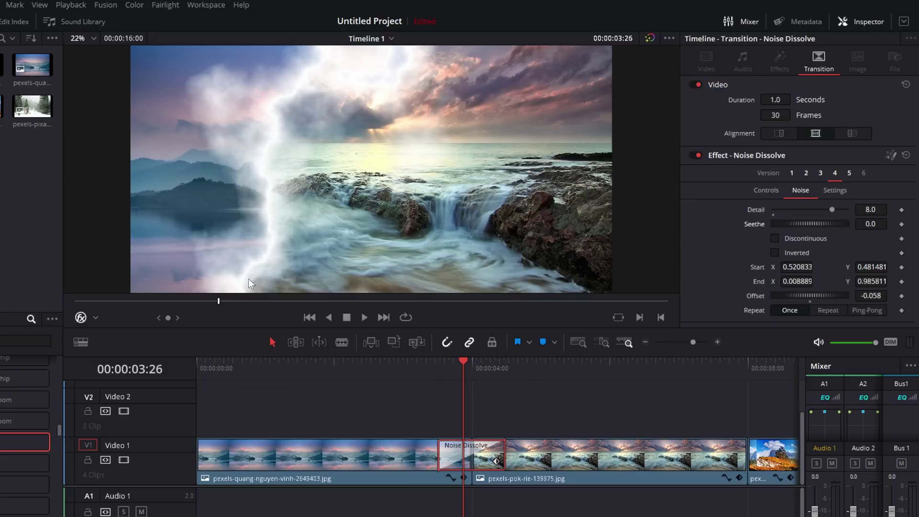
# - Return to the main Noise Dissolve controls and play the softened linear dissolve across the cut
pyautogui.click(770, 194)
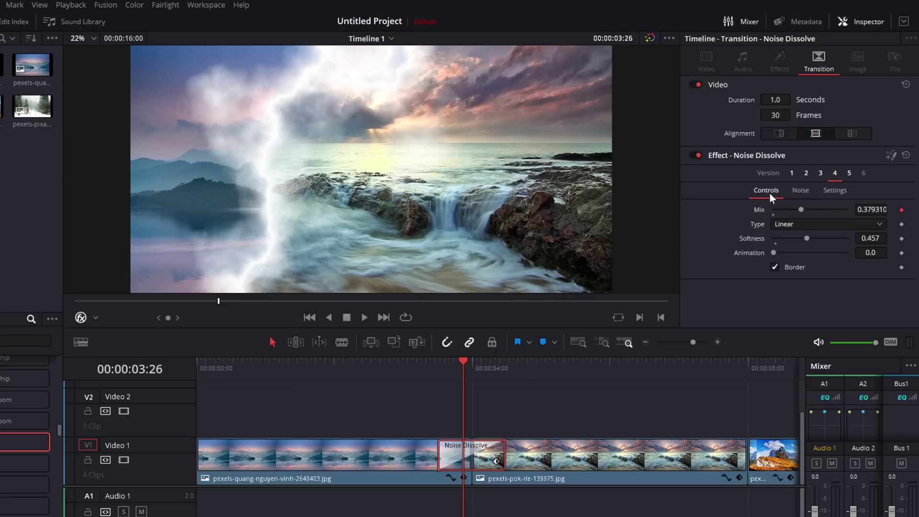
pyautogui.hotkey('alt', '/')
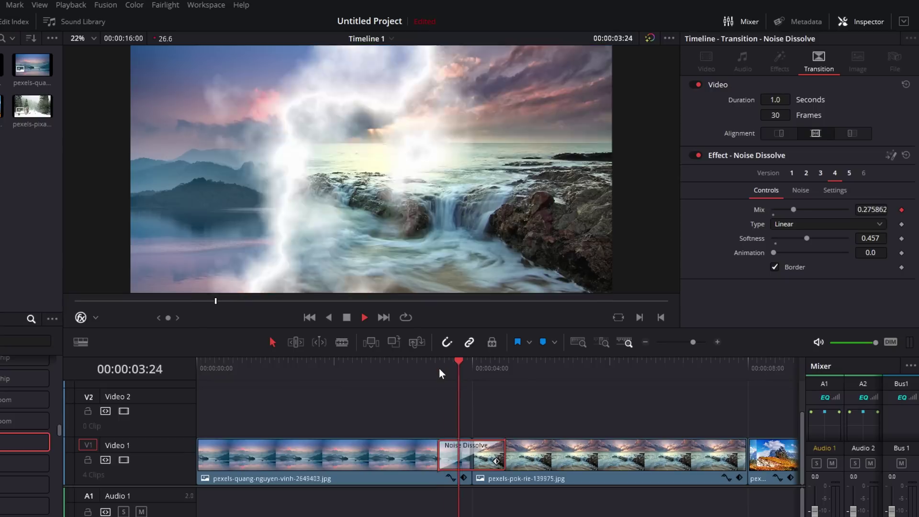
pyautogui.press('space')
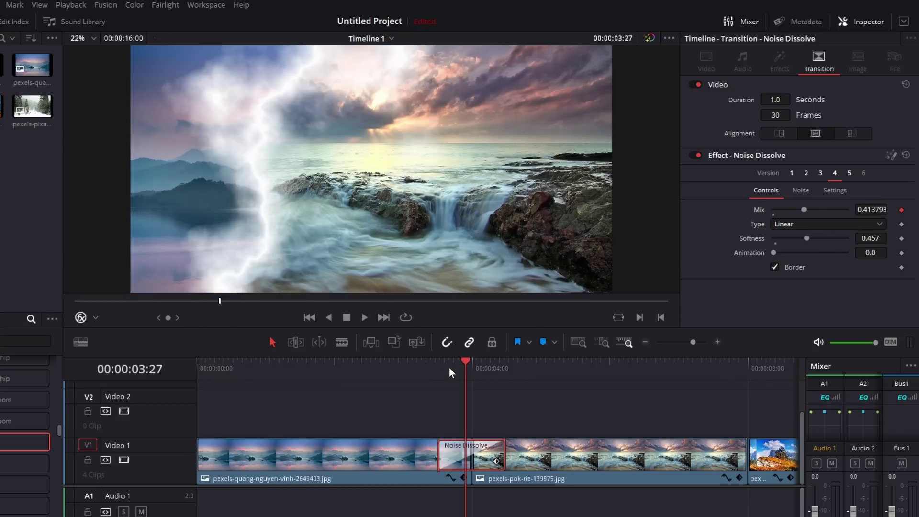
# - Show the Fusion Overlay and move the gradient line's handles so it runs from the frame's lower-left corner to its upper-right area
pyautogui.click(96, 318)
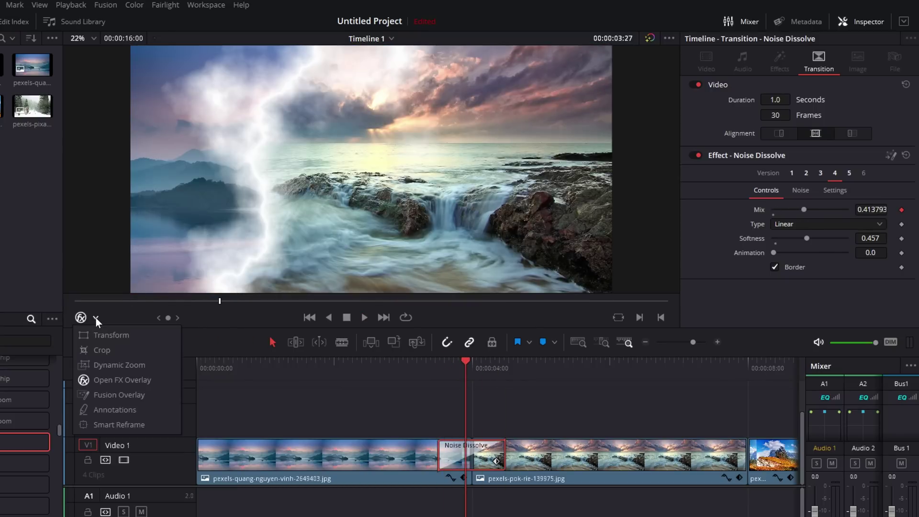
pyautogui.click(115, 397)
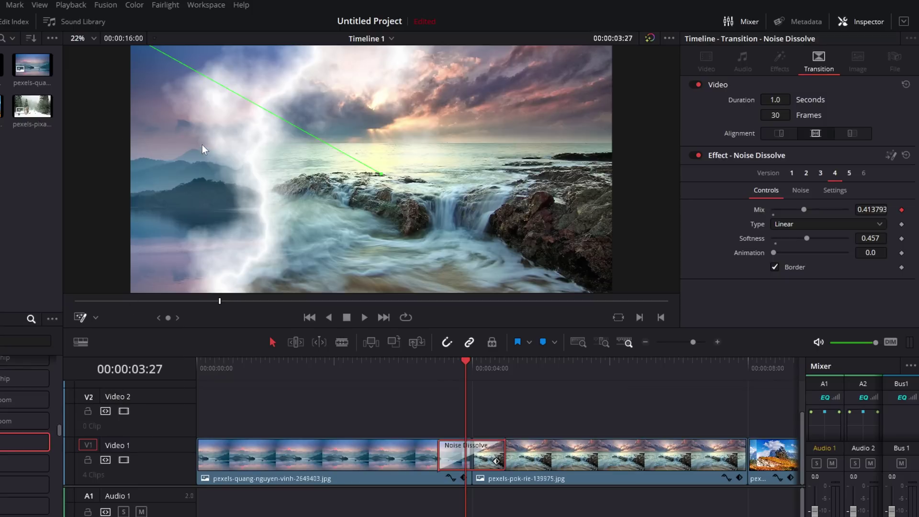
pyautogui.scroll(-1, 202, 144)
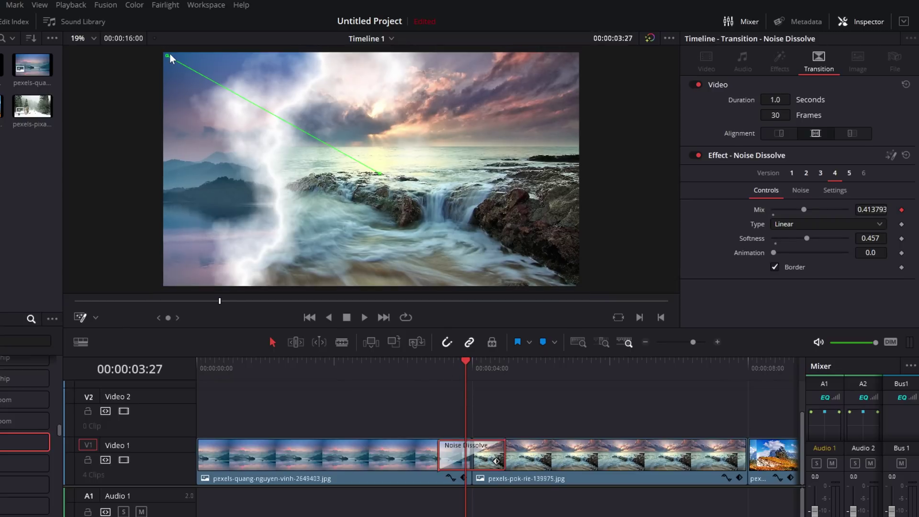
pyautogui.moveTo(168, 57); pyautogui.dragTo(188, 179)
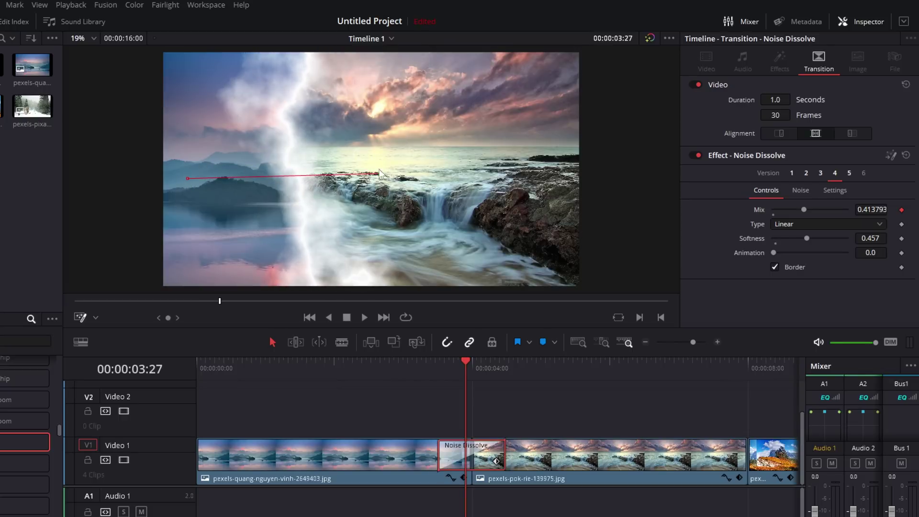
pyautogui.moveTo(379, 174); pyautogui.dragTo(553, 85)
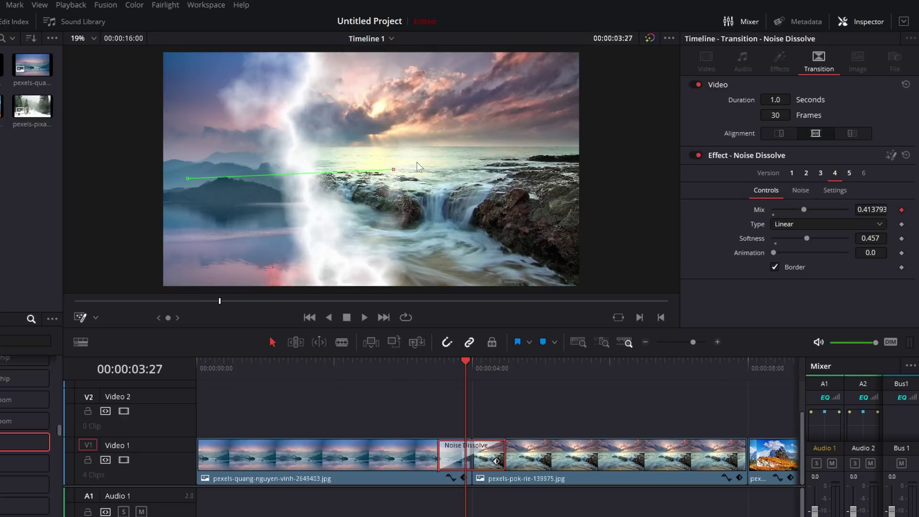
pyautogui.moveTo(189, 180); pyautogui.dragTo(170, 284)
# - Play the diagonal linear dissolve from just before the transition
pyautogui.moveTo(447, 362); pyautogui.dragTo(401, 365)
pyautogui.press('space')
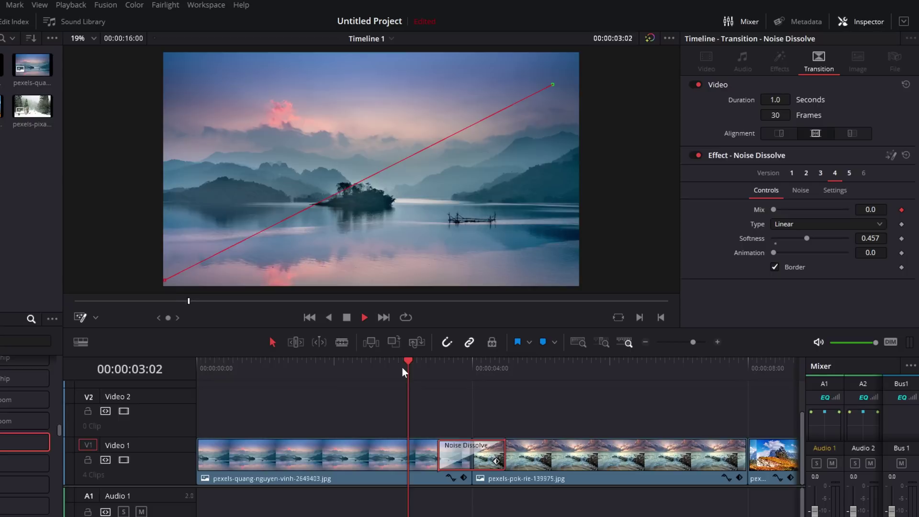
pyautogui.press('space')
# - Set the Noise Dissolve type to Cross and move both gradient handles close together near the centre of the frame
pyautogui.click(470, 366)
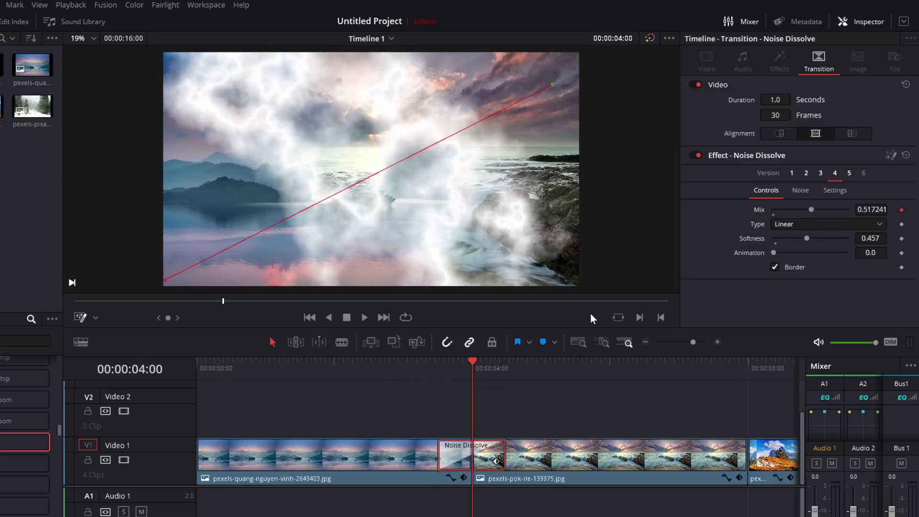
pyautogui.click(794, 225)
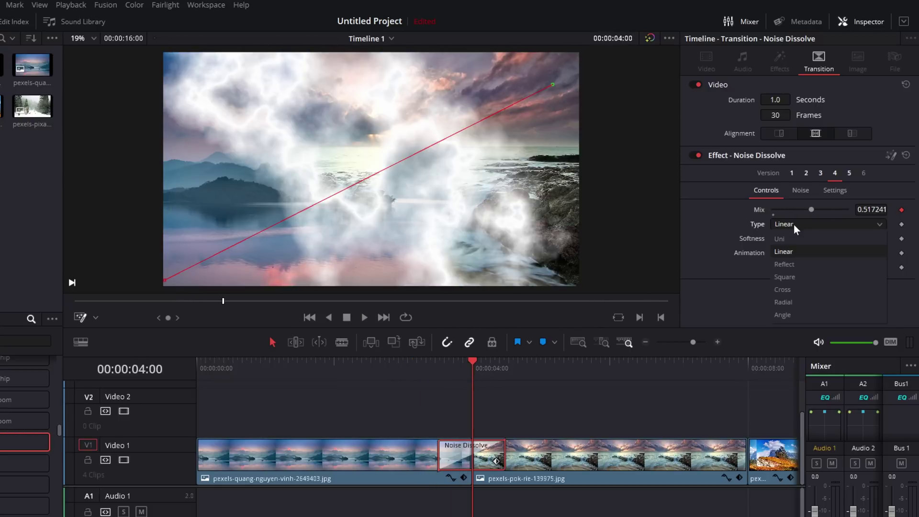
pyautogui.click(795, 291)
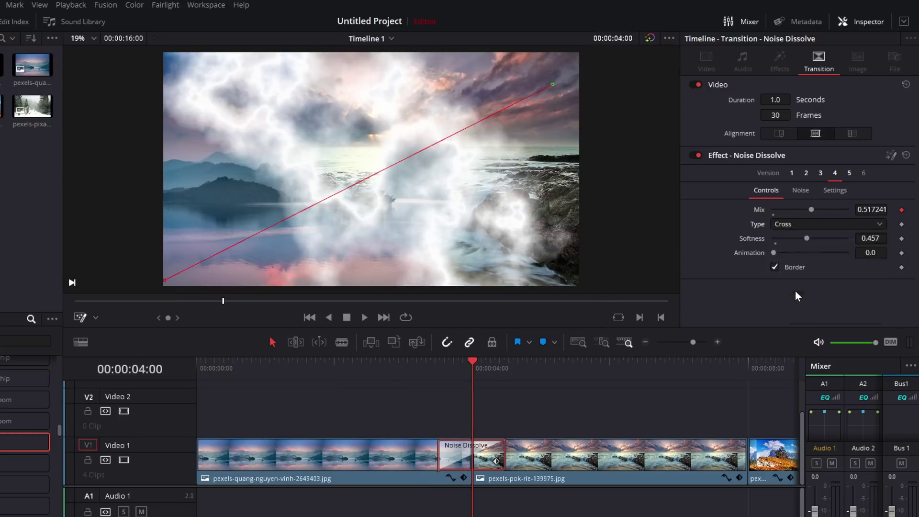
pyautogui.moveTo(163, 281); pyautogui.dragTo(470, 163)
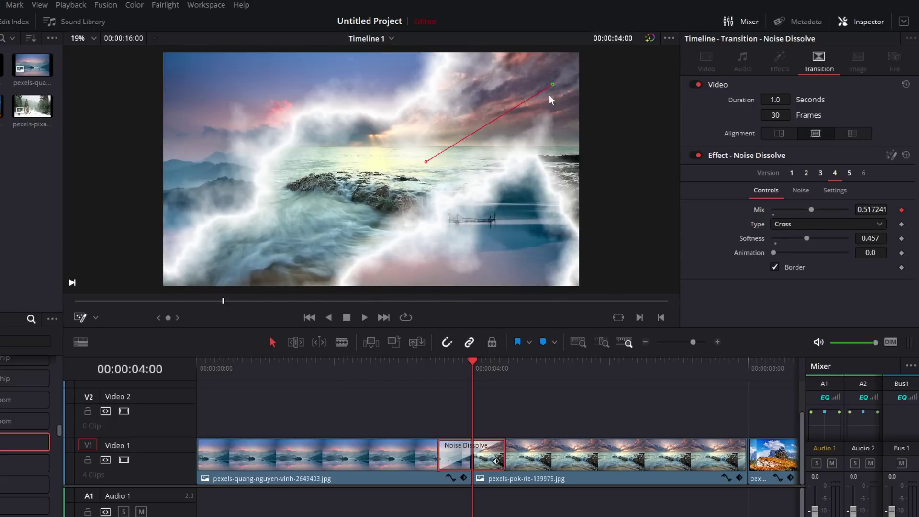
pyautogui.moveTo(554, 85); pyautogui.dragTo(372, 178)
# - Play the cross-type dissolve from about 00:00:03:08 and return the playhead before the transition
pyautogui.click(423, 365)
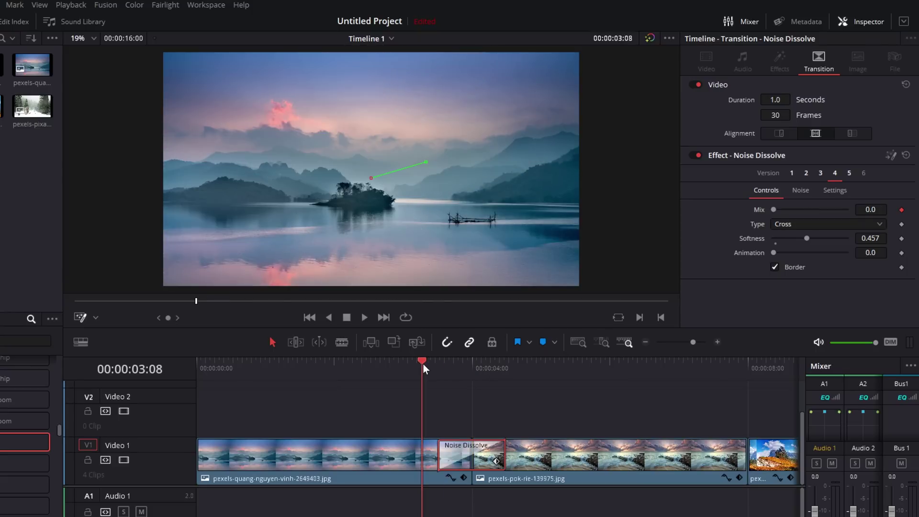
pyautogui.press('space')
pyautogui.click(422, 363)
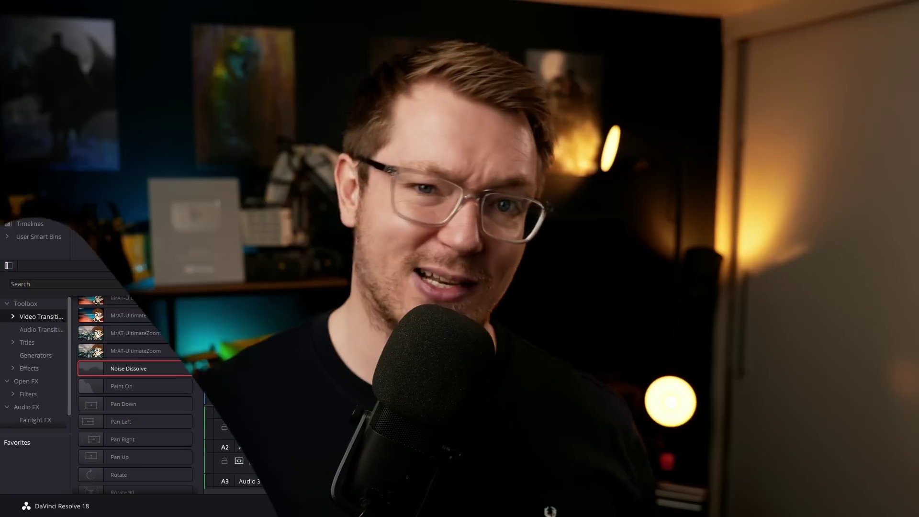
# - Replace the Noise Dissolve at the first cut with the Paint On transition and play it back
pyautogui.moveTo(134, 385); pyautogui.dragTo(541, 381)
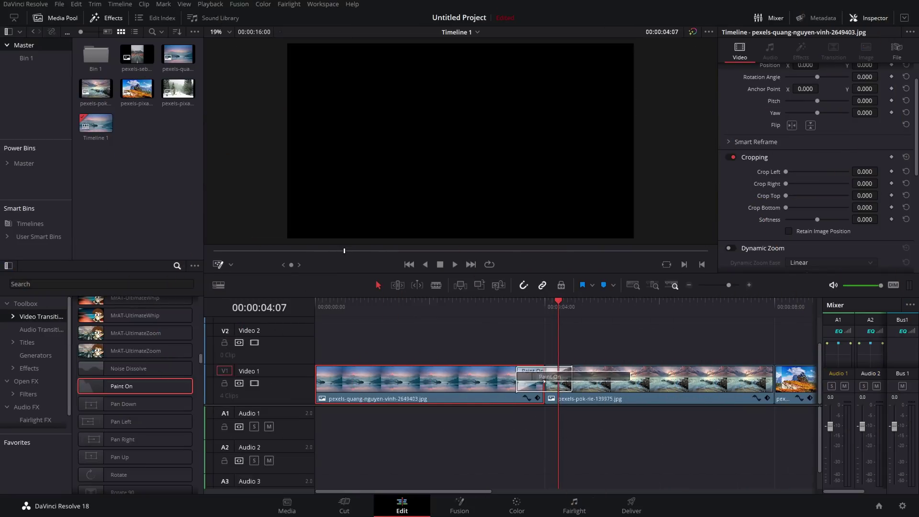
pyautogui.click(513, 304)
pyautogui.press('space')
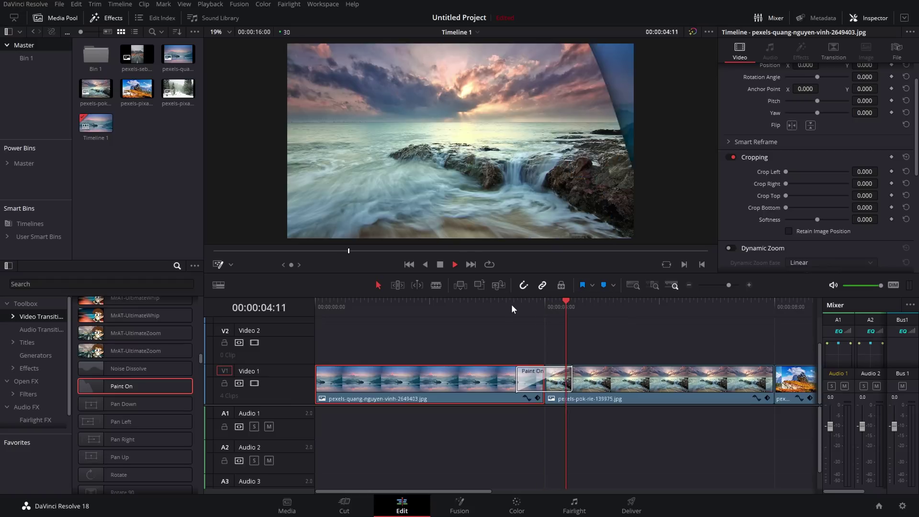
pyautogui.press('space')
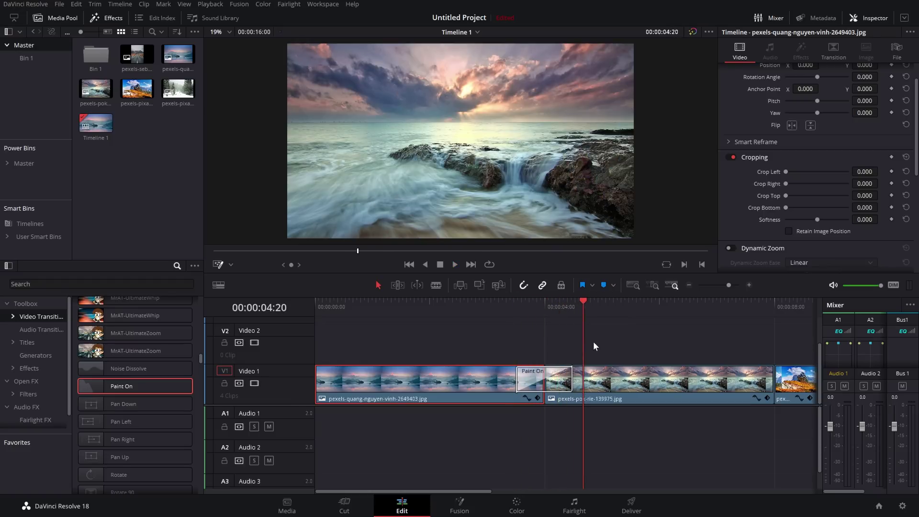
# - Select the Paint On transition, park the playhead at 00:00:04:00, and try Shadow Blend and Motion Blur, leaving blur disabled
pyautogui.click(558, 379)
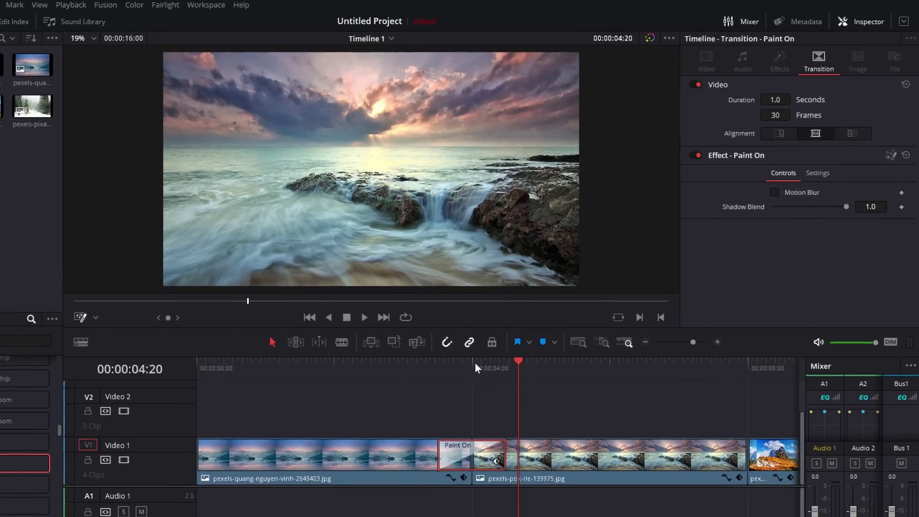
pyautogui.click(546, 303)
pyautogui.moveTo(843, 205)
pyautogui.mouseDown()
pyautogui.moveTo(779, 205)
pyautogui.moveTo(852, 211)
pyautogui.mouseUp()
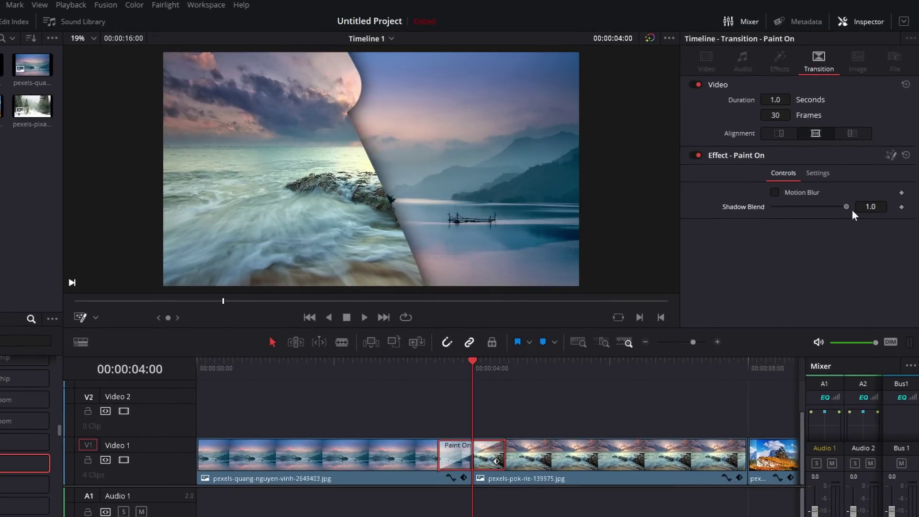
pyautogui.click(774, 193)
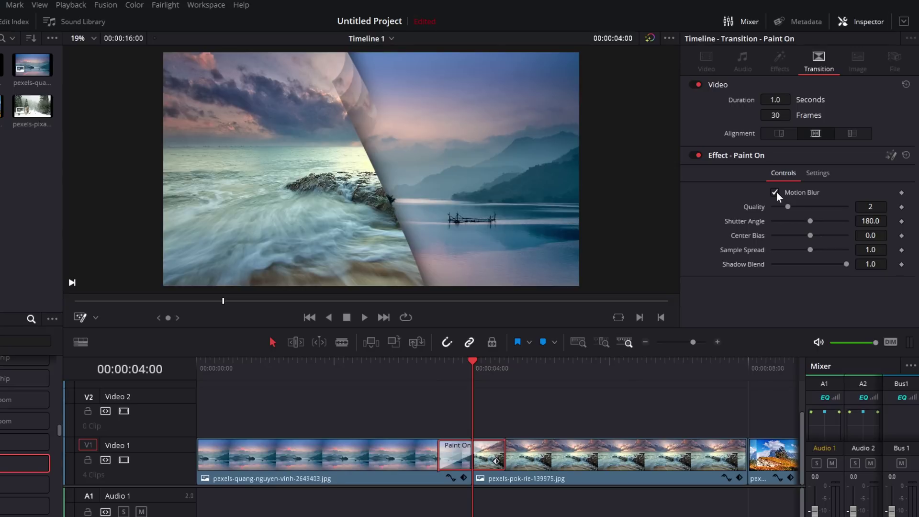
pyautogui.click(775, 193)
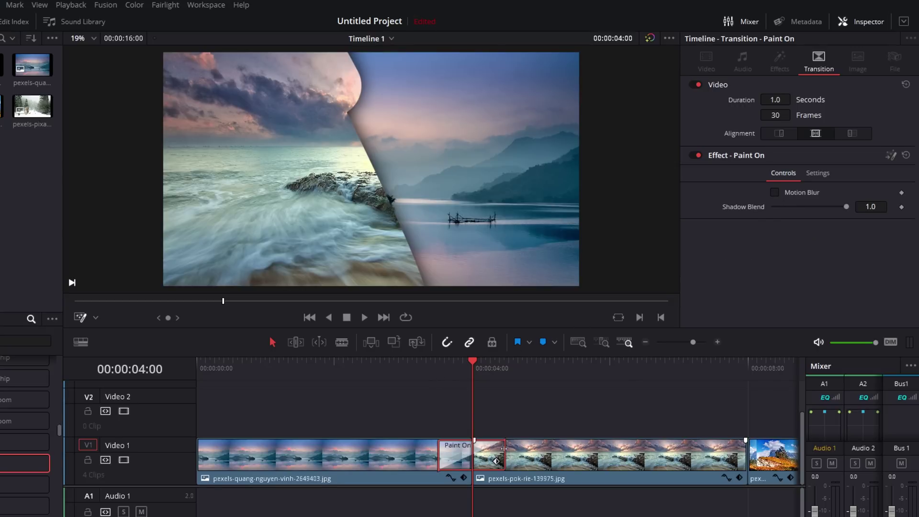
# - Lengthen the Paint On transition to 116 frames and play it from before the transition
pyautogui.moveTo(503, 448); pyautogui.dragTo(603, 448)
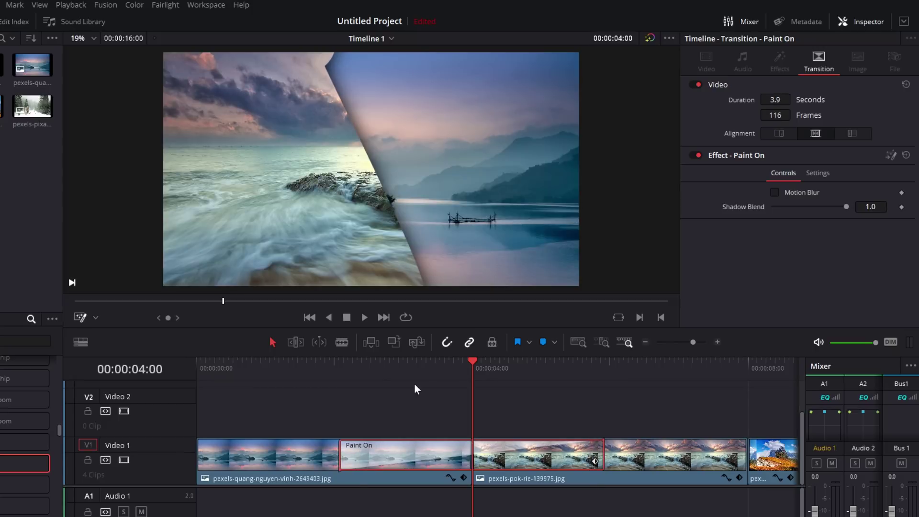
pyautogui.click(315, 370)
pyautogui.press('space')
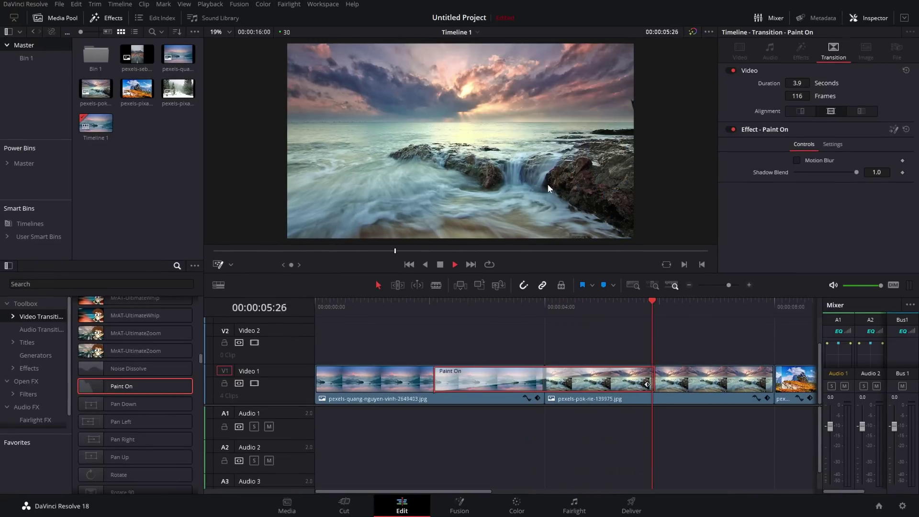
# - Stop playback and replay the Paint On transition from inside its opening part
pyautogui.press('space')
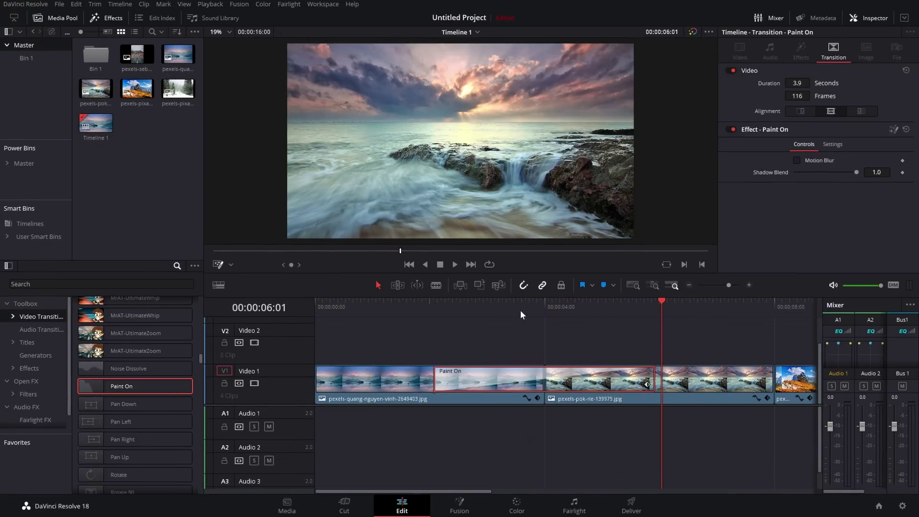
pyautogui.click(463, 301)
pyautogui.press('space')
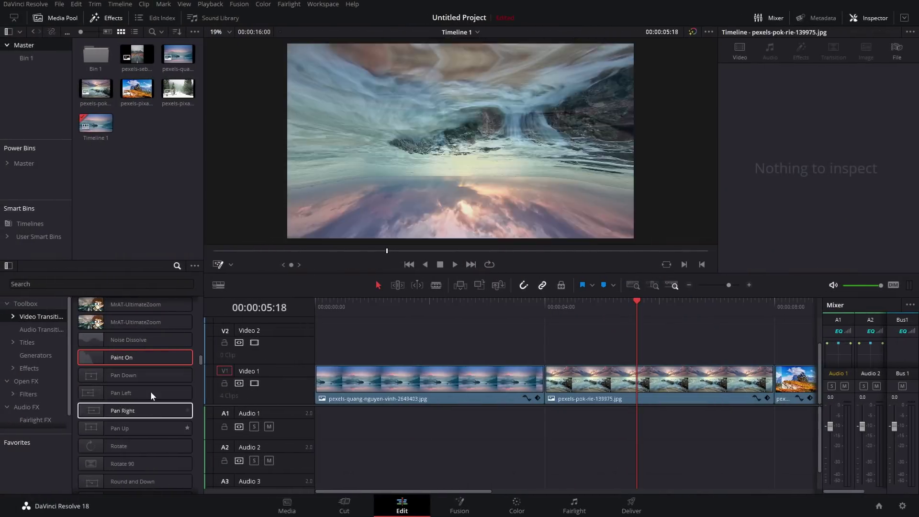
# - Apply the Slide Right transition to the cut between the first two clips and play it back
pyautogui.scroll(-5, 150, 389)
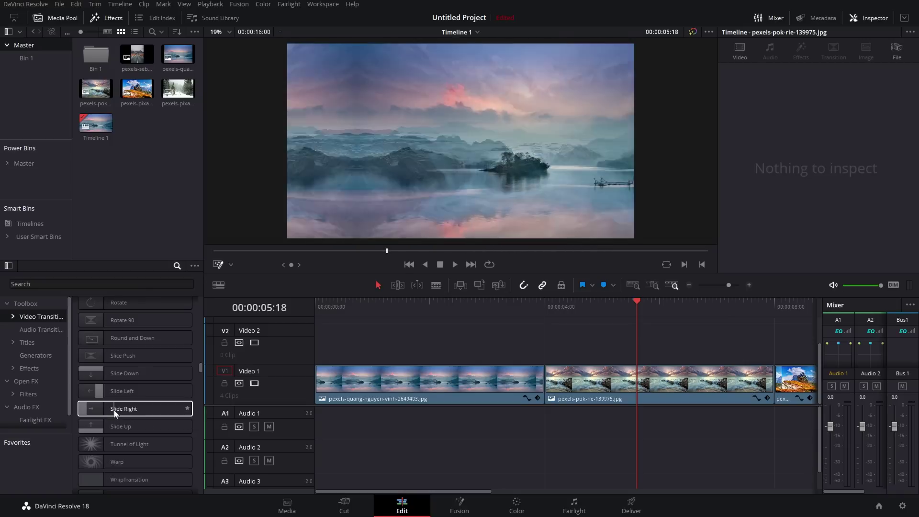
pyautogui.moveTo(111, 409); pyautogui.dragTo(540, 385)
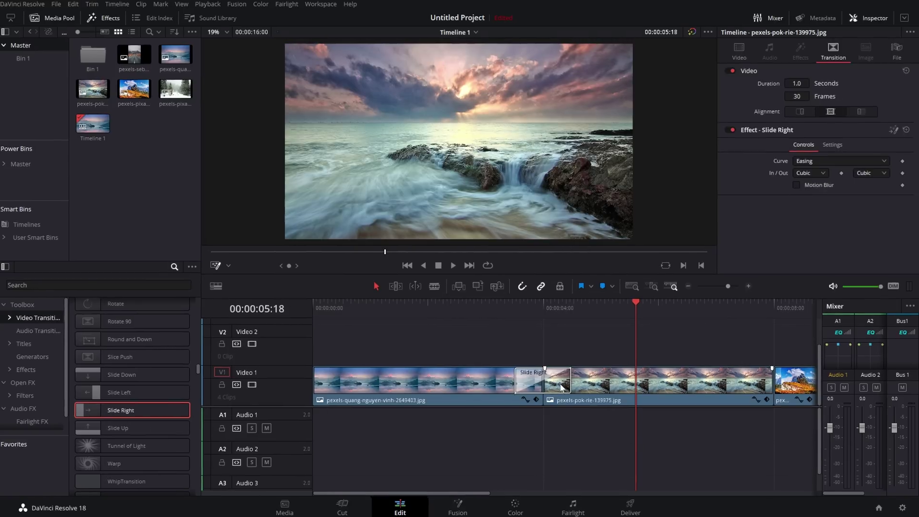
pyautogui.click(517, 306)
pyautogui.press('space')
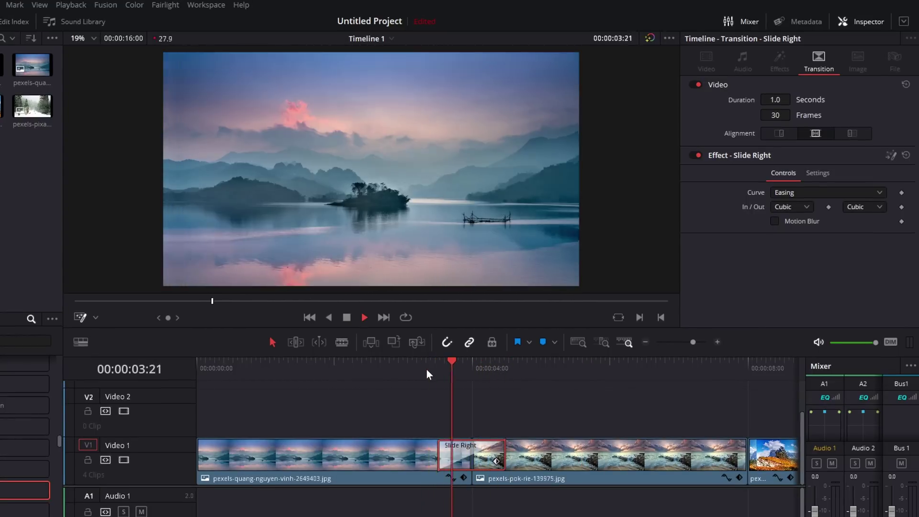
pyautogui.press('space')
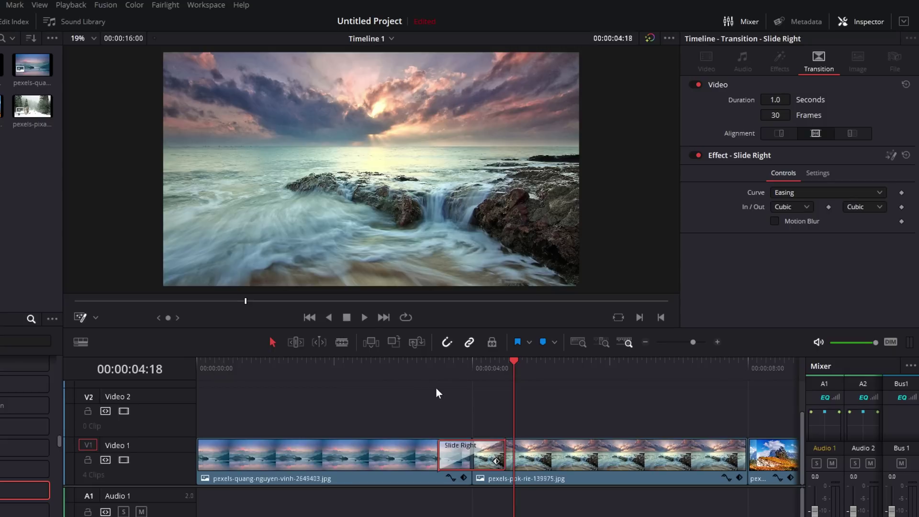
# - Shorten the Slide Right transition to 14 frames and replay it from just before the cut
pyautogui.moveTo(498, 461); pyautogui.dragTo(485, 461)
pyautogui.click(442, 364)
pyautogui.press('space')
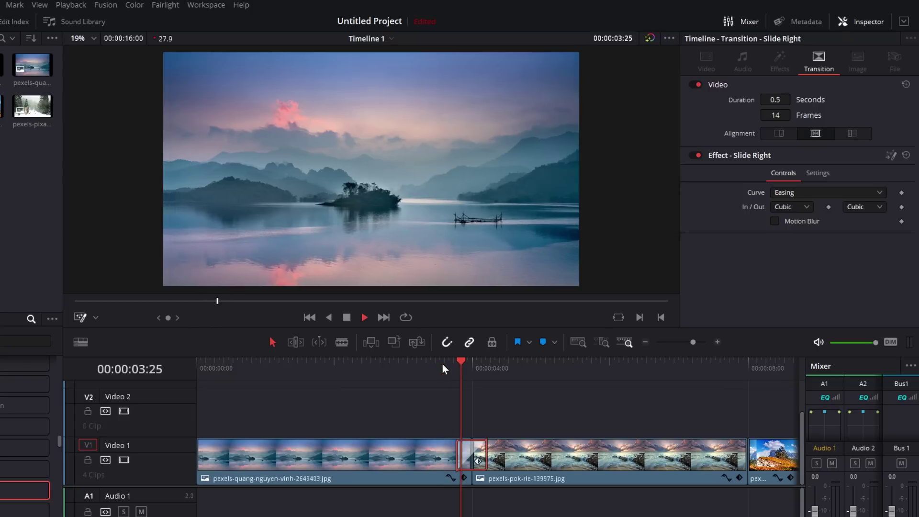
pyautogui.click(442, 364)
pyautogui.press('space')
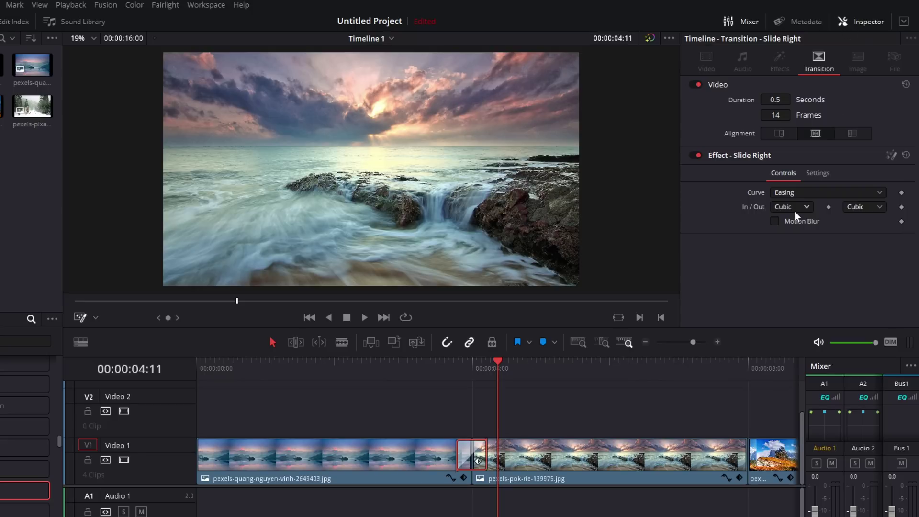
# - Enable Motion Blur on Slide Right with a Shutter Angle of 360 and play the transition repeatedly
pyautogui.click(774, 221)
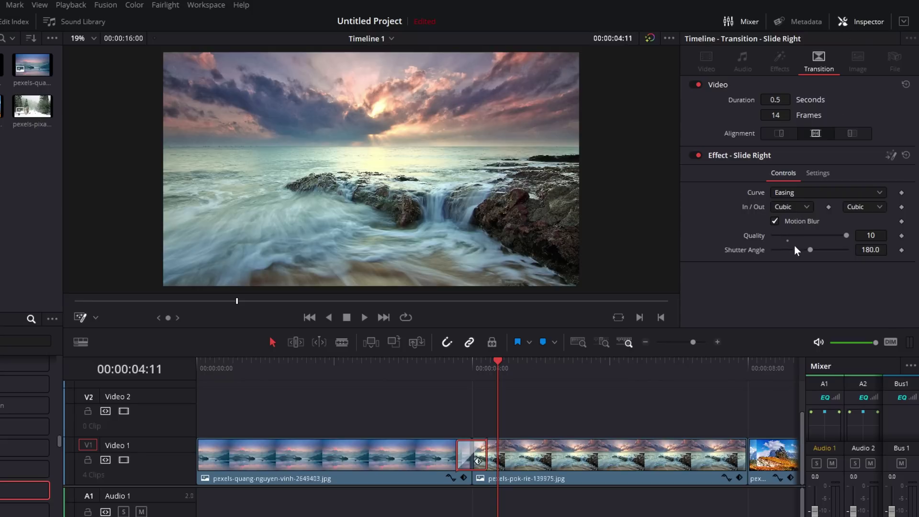
pyautogui.click(452, 372)
pyautogui.press('space')
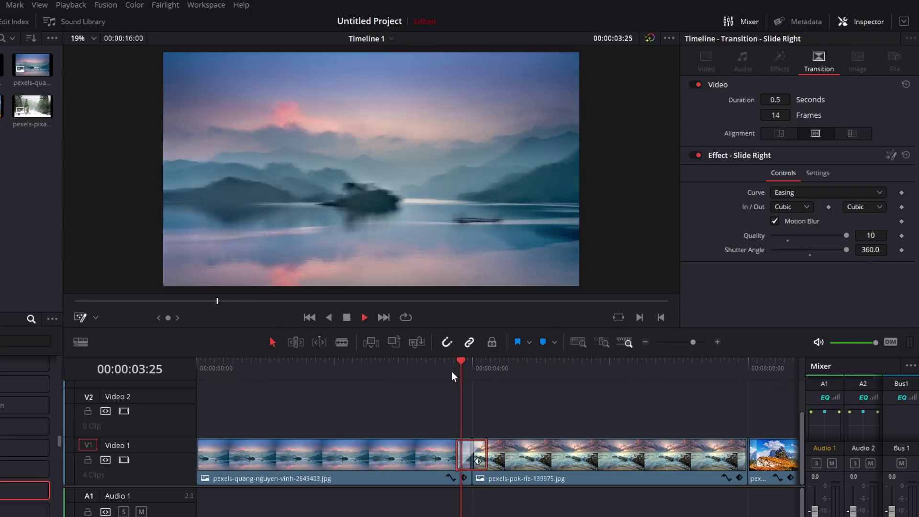
pyautogui.click(449, 370)
pyautogui.click(449, 371)
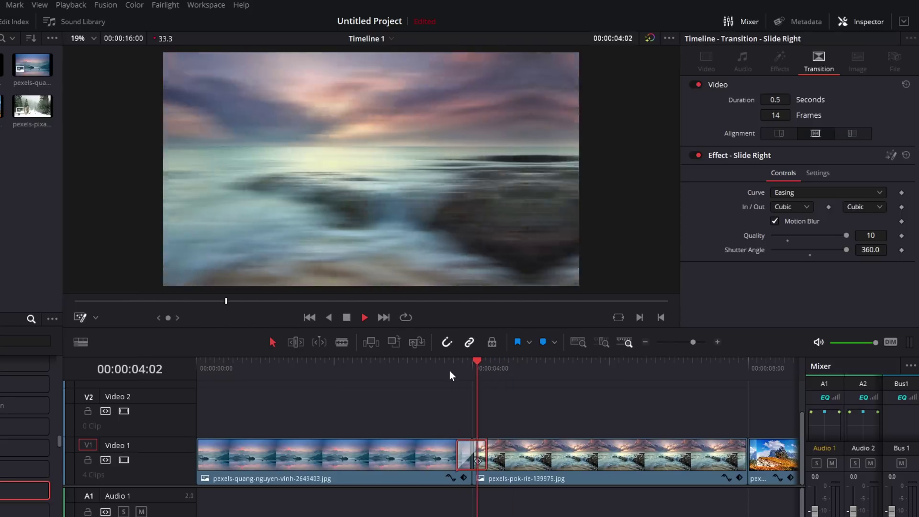
pyautogui.click(439, 370)
pyautogui.press('space')
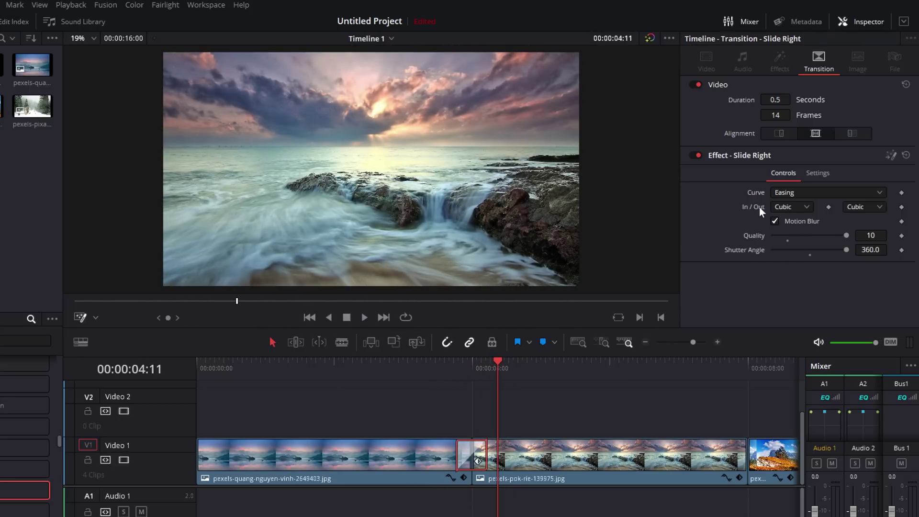
# - Set both the In and Out easing of Slide Right to Expo and replay the transition several times
pyautogui.click(794, 208)
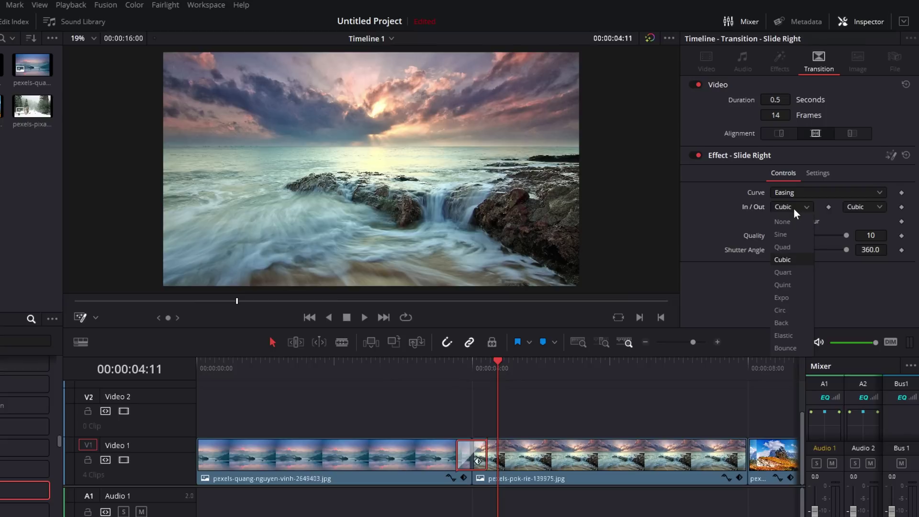
pyautogui.click(792, 297)
pyautogui.click(865, 207)
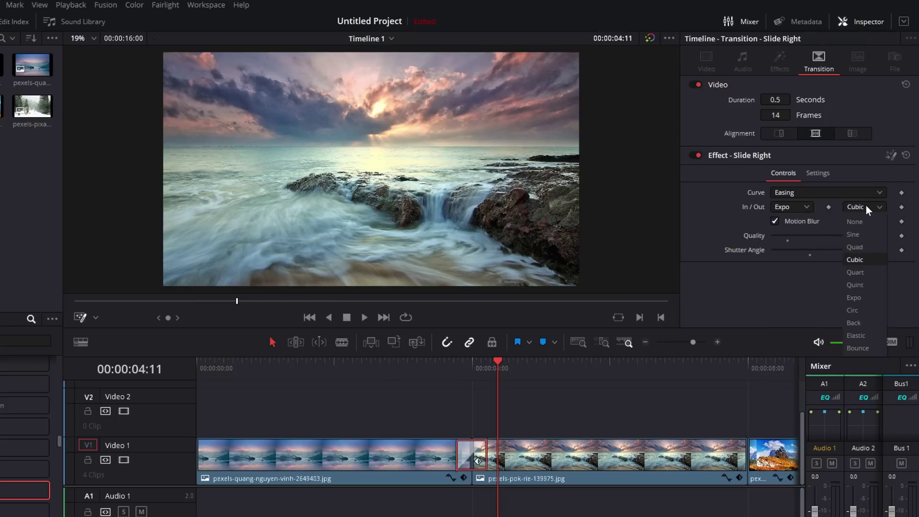
pyautogui.click(860, 294)
pyautogui.click(442, 369)
pyautogui.press('space')
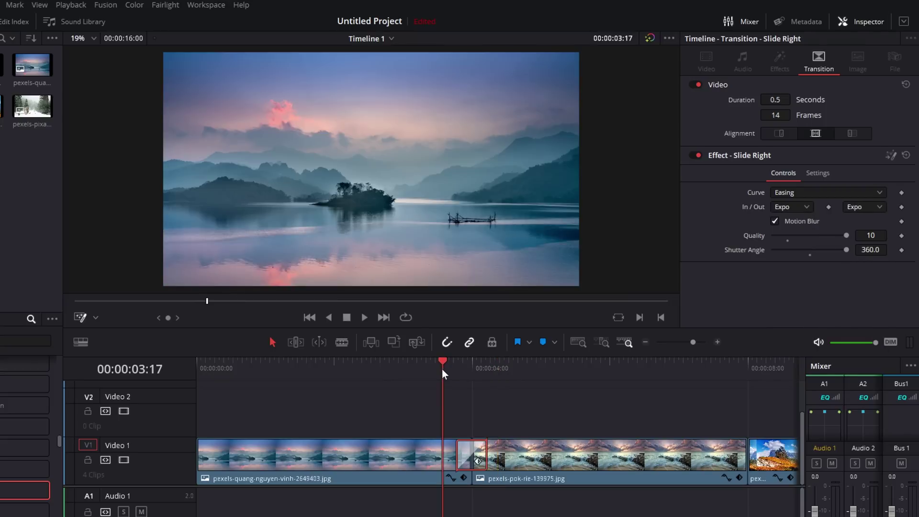
pyautogui.click(442, 369)
pyautogui.click(441, 369)
pyautogui.click(441, 369)
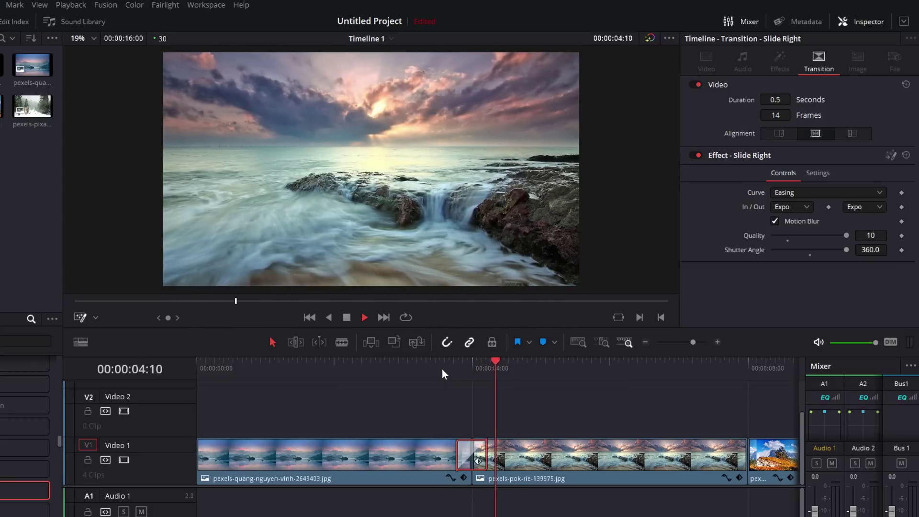
pyautogui.click(442, 369)
pyautogui.click(441, 369)
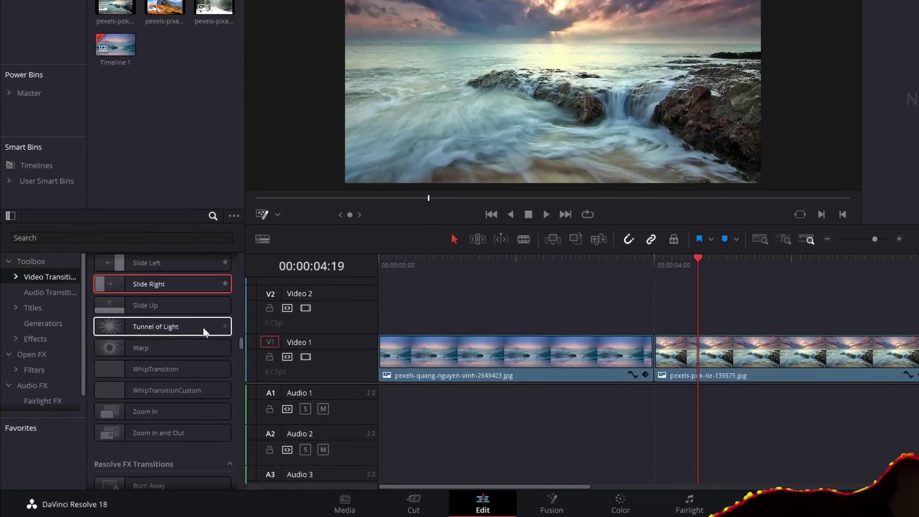
# - Apply the Burn Away Resolve FX transition to the cut between the first two clips and play it back
pyautogui.scroll(-3, 203, 328)
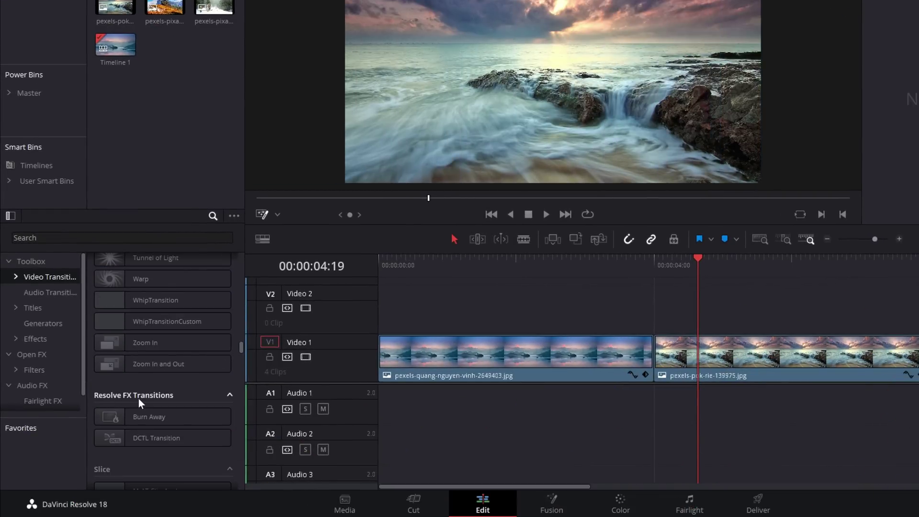
pyautogui.scroll(-2, 179, 313)
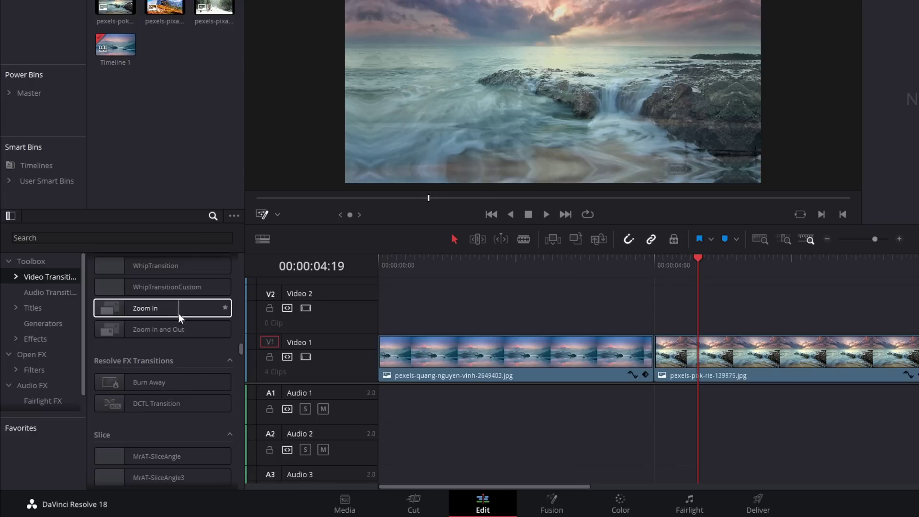
pyautogui.moveTo(127, 383); pyautogui.dragTo(608, 365)
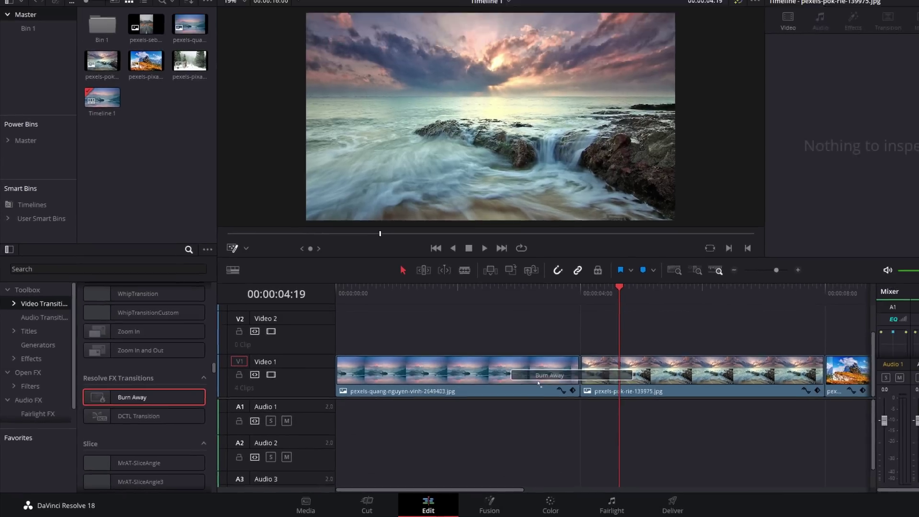
pyautogui.moveTo(539, 383); pyautogui.dragTo(587, 370)
pyautogui.click(519, 306)
pyautogui.press('space')
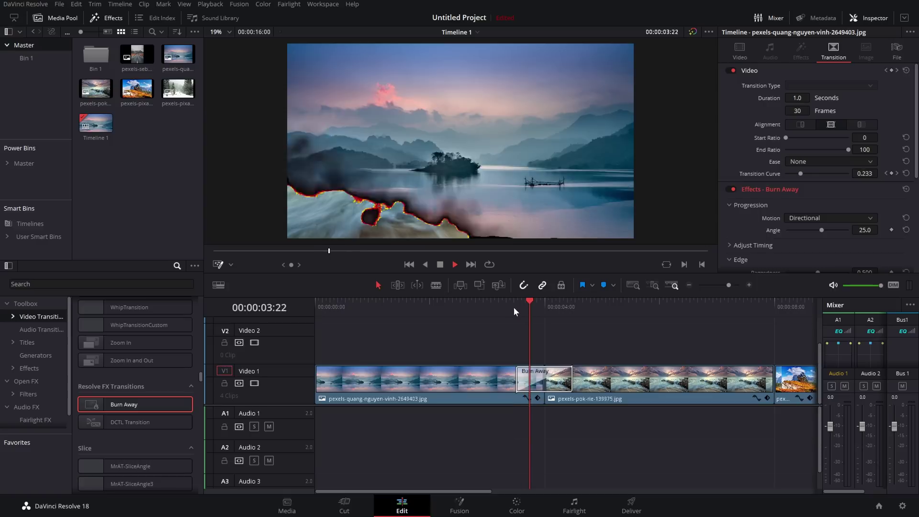
pyautogui.click(500, 308)
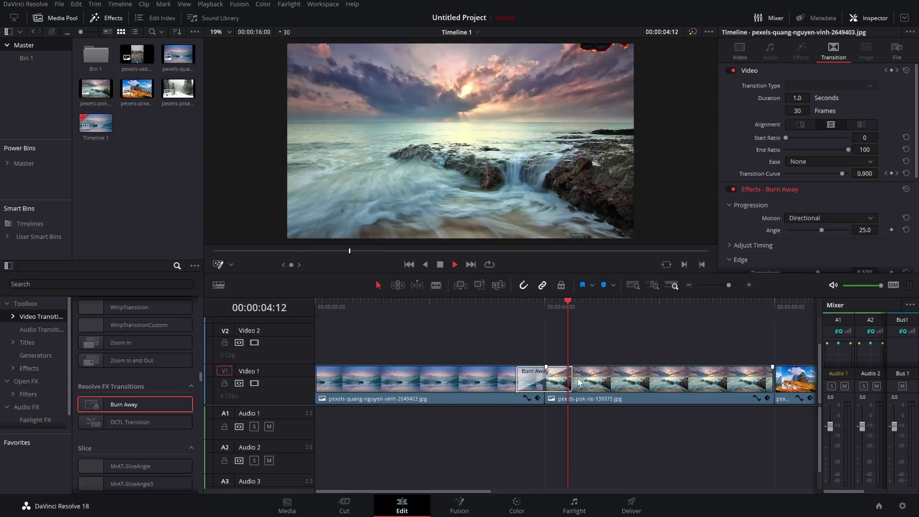
pyautogui.press('space')
# - Lengthen the Burn Away transition to 36 frames and replay it from before the cut
pyautogui.moveTo(572, 383); pyautogui.dragTo(577, 383)
pyautogui.click(502, 303)
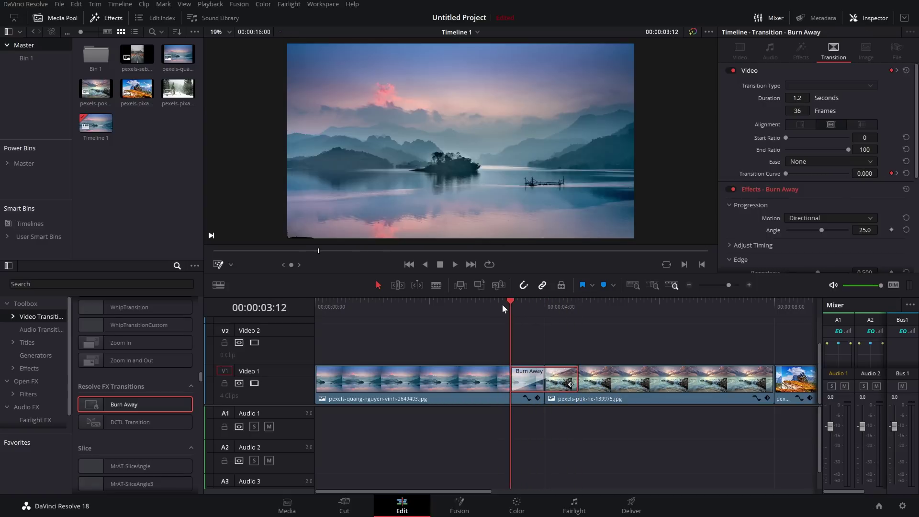
pyautogui.press('space')
pyautogui.click(501, 303)
pyautogui.press('space')
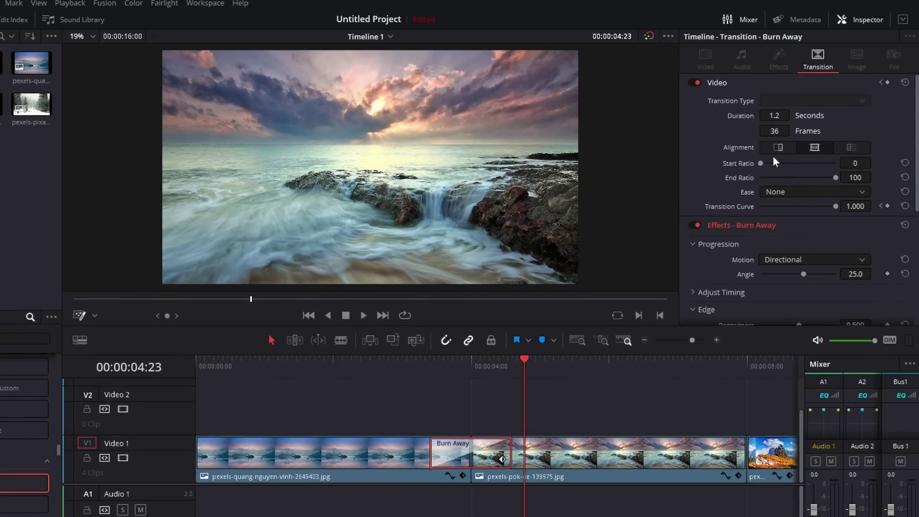
# - Park the playhead at 00:00:03:23 inside Burn Away and show the Open FX Overlay in the viewer
pyautogui.scroll(-3, 806, 168)
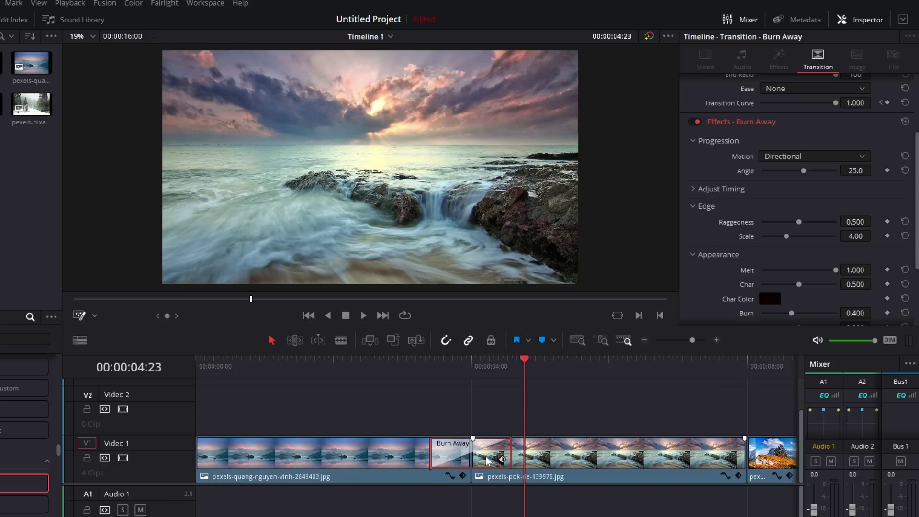
pyautogui.hotkey('shift', 'Left')
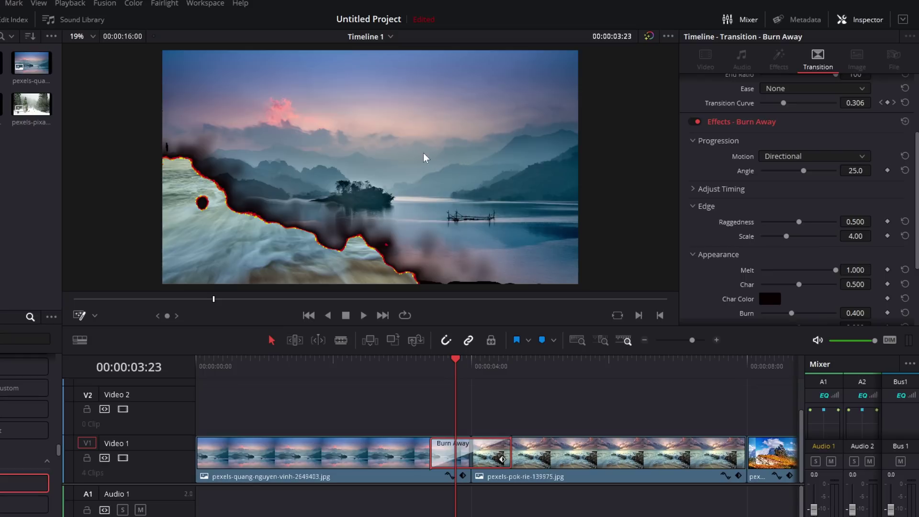
pyautogui.click(94, 315)
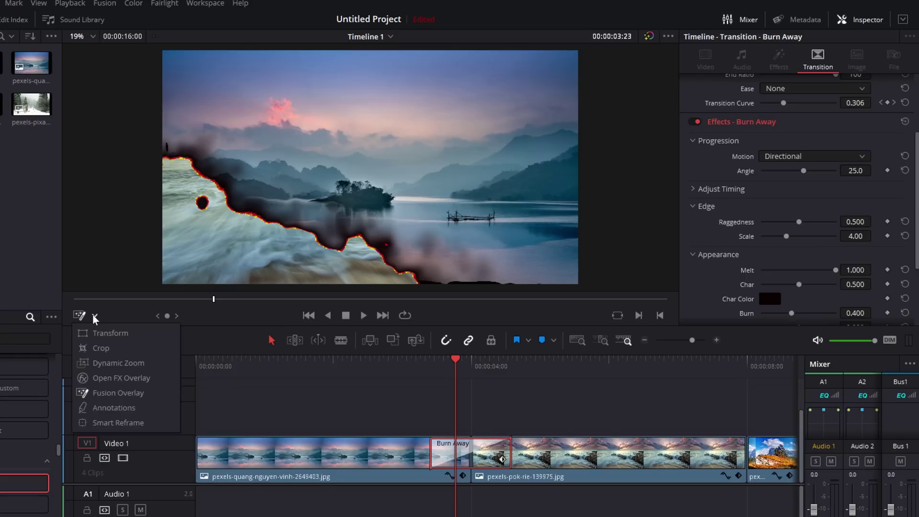
pyautogui.click(110, 378)
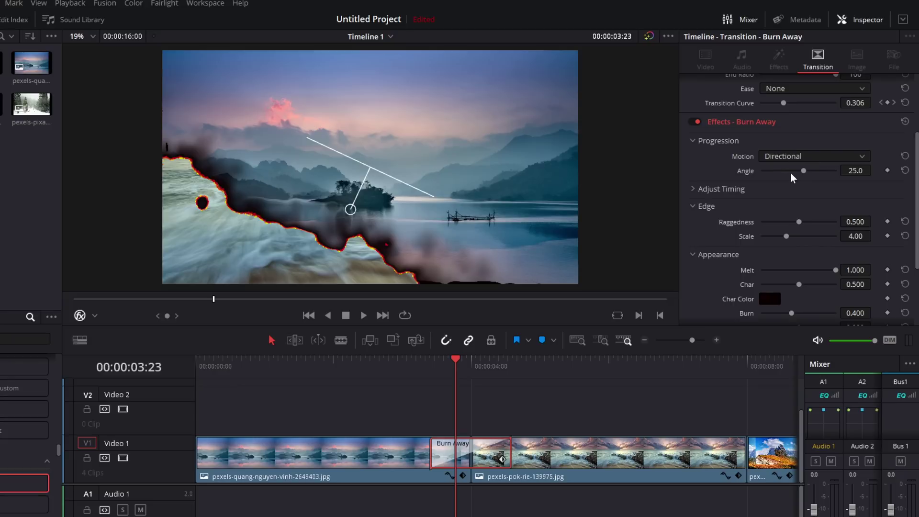
# - Try different Burn Away directions, ending with an Angle of about 139.6 at 00:00:03:27
pyautogui.moveTo(862, 170)
pyautogui.mouseDown()
pyautogui.moveTo(881, 170)
pyautogui.moveTo(847, 171)
pyautogui.moveTo(876, 170)
pyautogui.mouseUp()
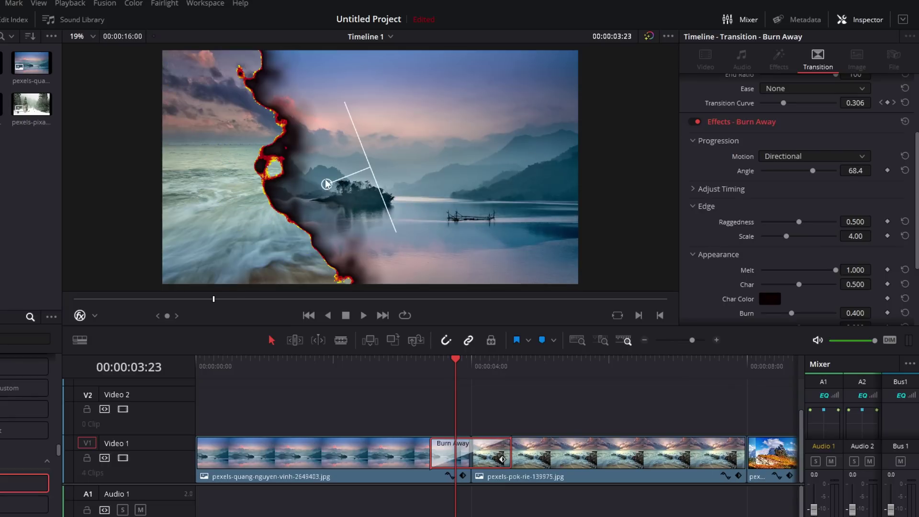
pyautogui.moveTo(326, 184)
pyautogui.mouseDown()
pyautogui.moveTo(308, 140)
pyautogui.moveTo(406, 146)
pyautogui.moveTo(410, 197)
pyautogui.moveTo(406, 105)
pyautogui.moveTo(283, 133)
pyautogui.moveTo(352, 196)
pyautogui.moveTo(321, 185)
pyautogui.moveTo(330, 188)
pyautogui.mouseUp()
pyautogui.moveTo(436, 363); pyautogui.dragTo(464, 361)
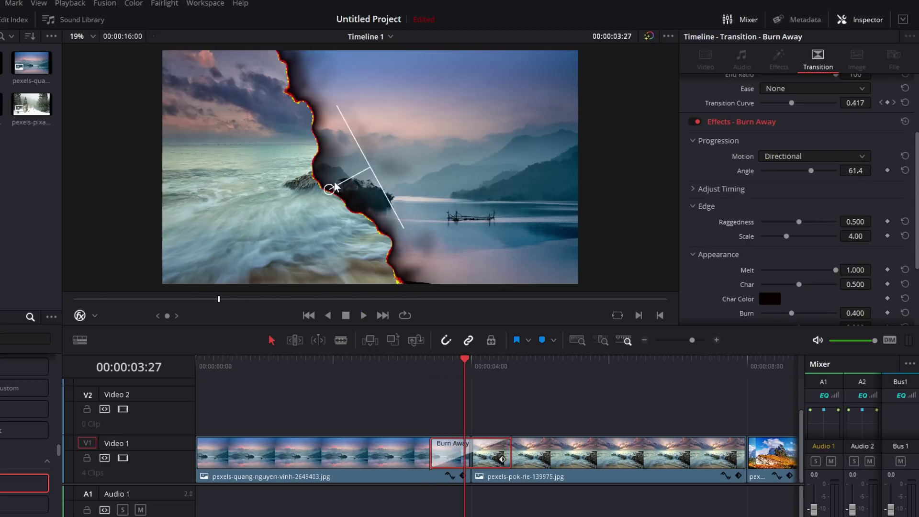
pyautogui.moveTo(336, 187)
pyautogui.mouseDown()
pyautogui.moveTo(302, 160)
pyautogui.moveTo(295, 83)
pyautogui.mouseUp()
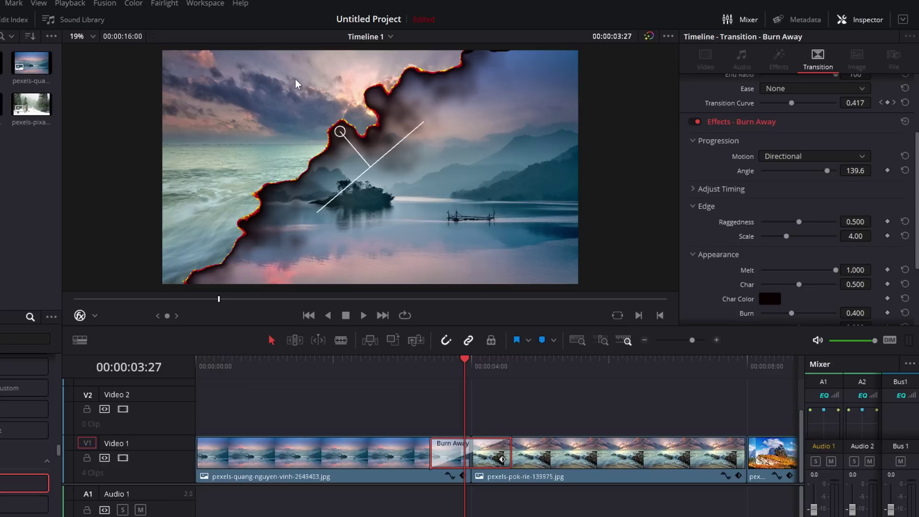
# - Set the Burn Away Motion to Hotspots and move the upper-right hotspot toward the centre of the image
pyautogui.click(796, 155)
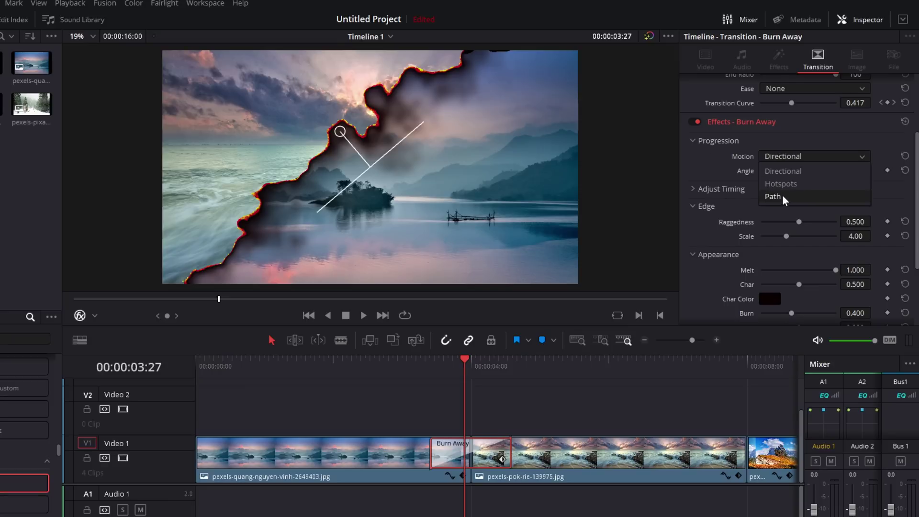
pyautogui.click(779, 184)
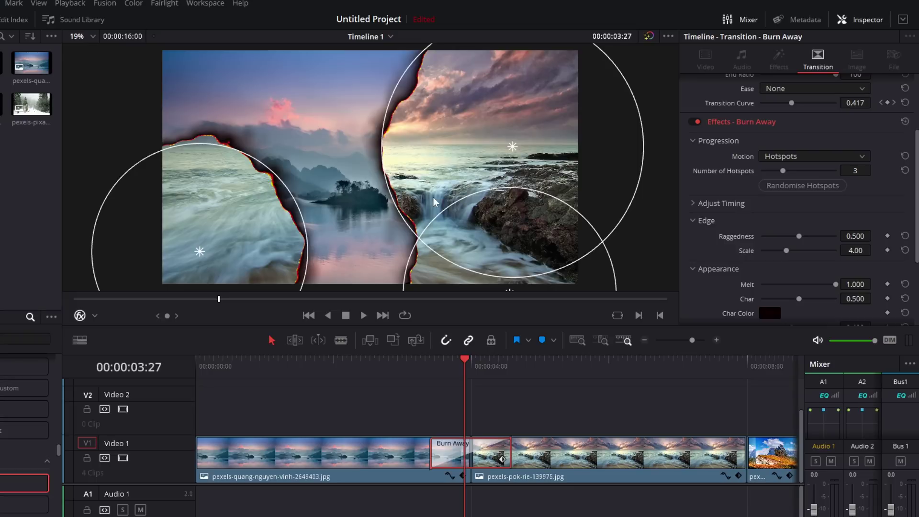
pyautogui.scroll(-1, 391, 173)
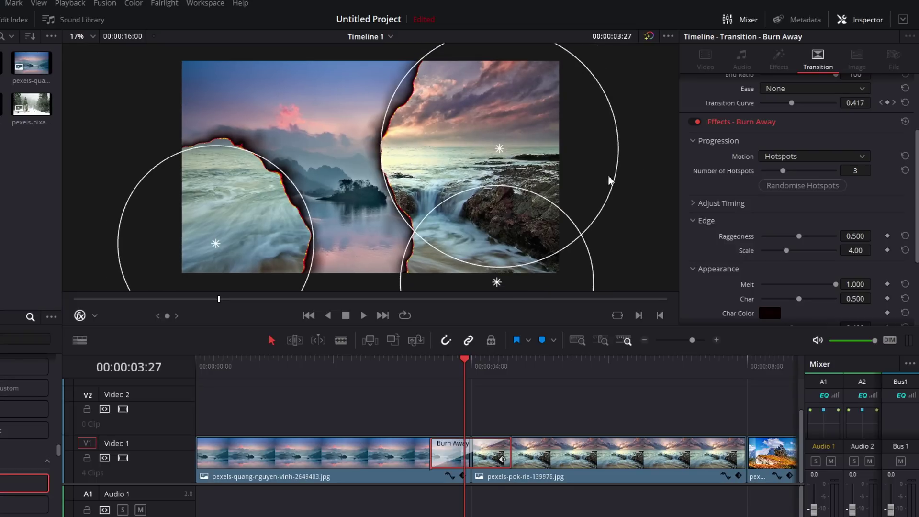
pyautogui.moveTo(785, 170)
pyautogui.mouseDown()
pyautogui.moveTo(762, 172)
pyautogui.moveTo(839, 180)
pyautogui.moveTo(785, 177)
pyautogui.mouseUp()
pyautogui.moveTo(500, 153)
pyautogui.mouseDown()
pyautogui.moveTo(400, 158)
pyautogui.moveTo(437, 140)
pyautogui.moveTo(428, 153)
pyautogui.moveTo(420, 148)
pyautogui.mouseUp()
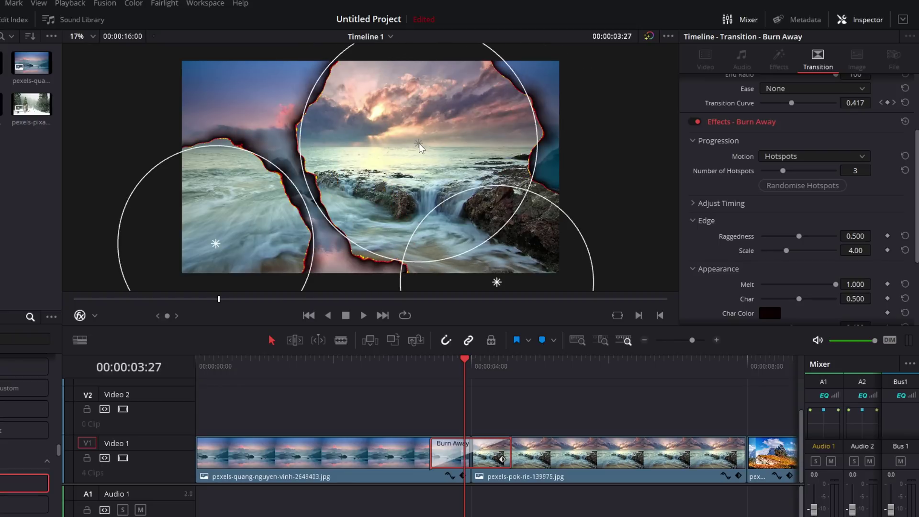
# - Shrink the Burn Away hotspots, move the lower ones to the bottom centre and upper left of the image, and play the transition
pyautogui.moveTo(534, 156)
pyautogui.mouseDown()
pyautogui.moveTo(478, 142)
pyautogui.moveTo(510, 94)
pyautogui.mouseUp()
pyautogui.moveTo(498, 186); pyautogui.dragTo(499, 211)
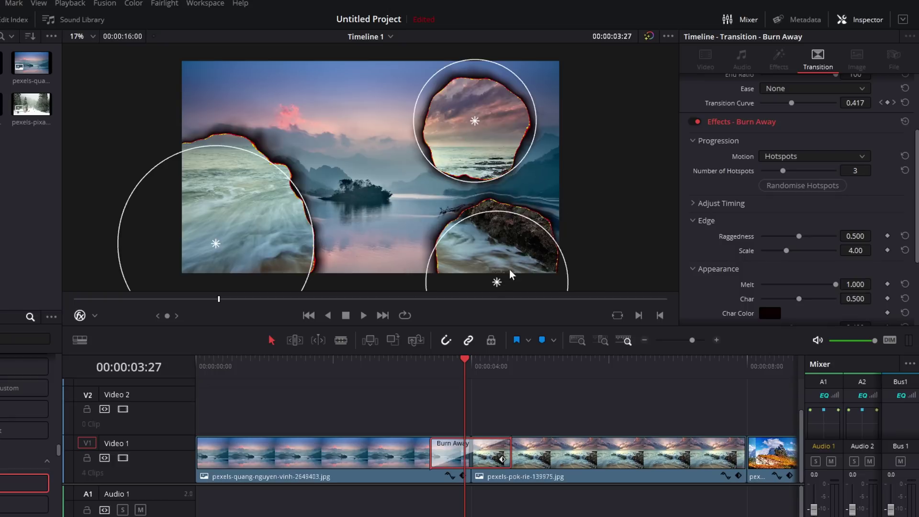
pyautogui.moveTo(497, 282); pyautogui.dragTo(418, 259)
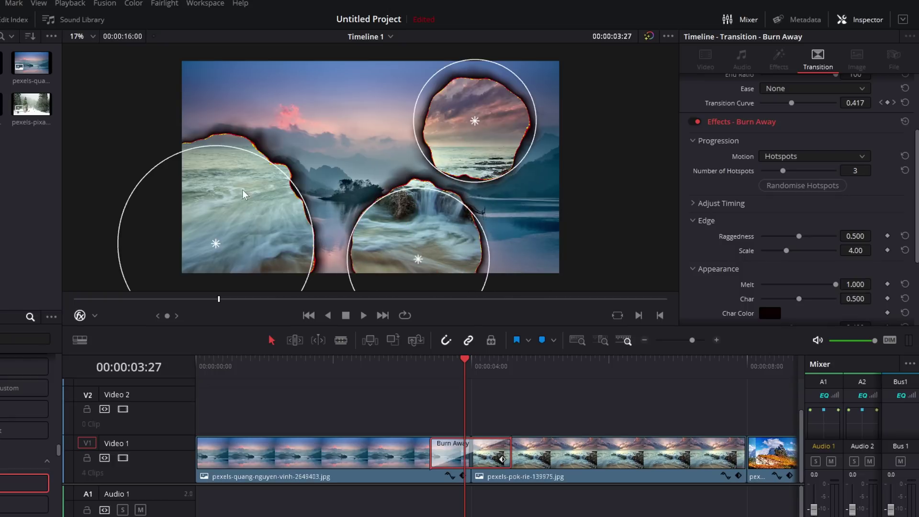
pyautogui.moveTo(288, 174)
pyautogui.mouseDown()
pyautogui.moveTo(239, 221)
pyautogui.moveTo(253, 105)
pyautogui.mouseUp()
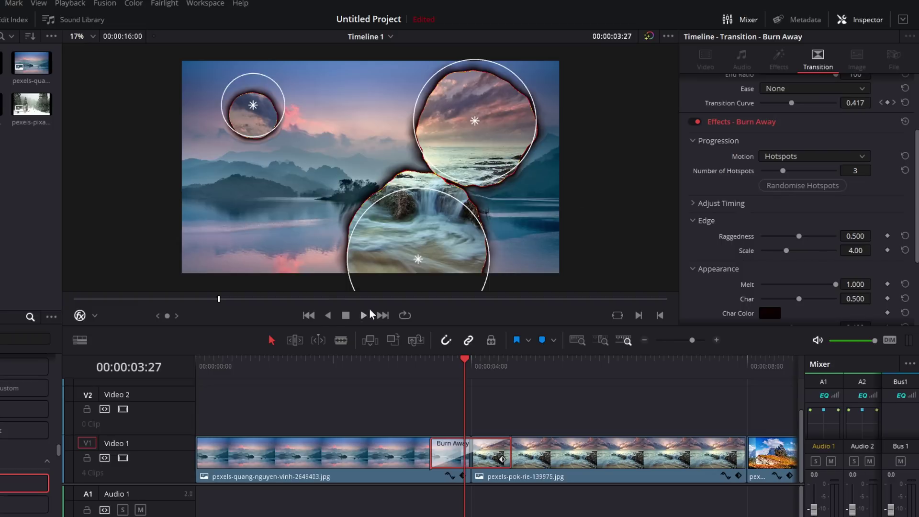
pyautogui.moveTo(532, 126); pyautogui.dragTo(509, 125)
pyautogui.moveTo(484, 239); pyautogui.dragTo(458, 241)
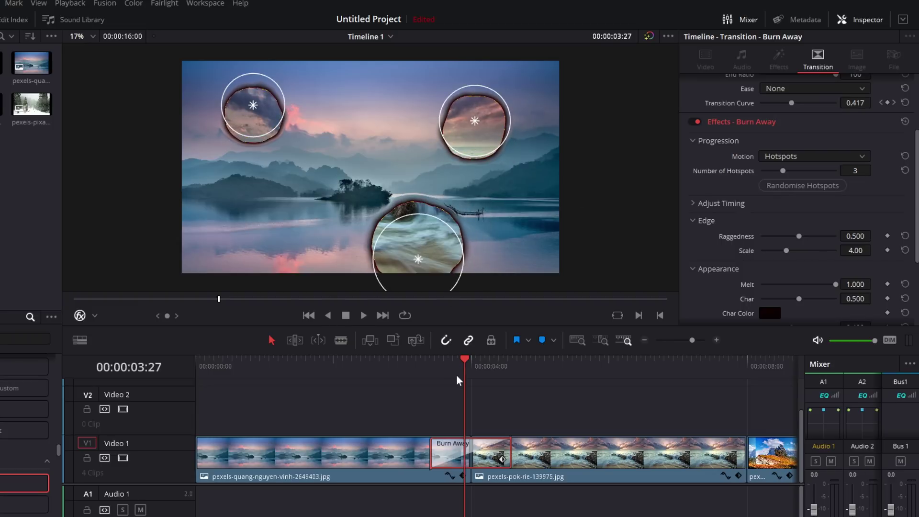
pyautogui.press('space')
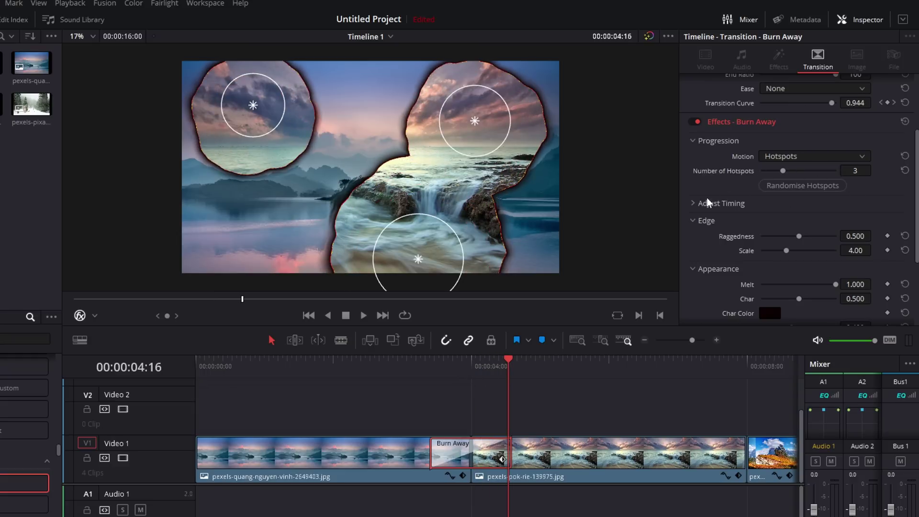
# - Set the Burn Away Adjust End timing to about 1.643 and replay the transition from before the cut
pyautogui.click(693, 203)
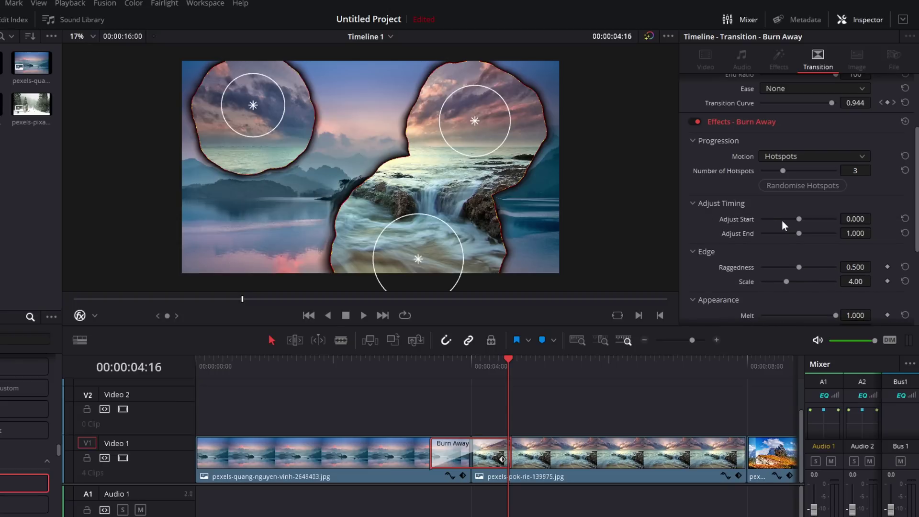
pyautogui.click(507, 365)
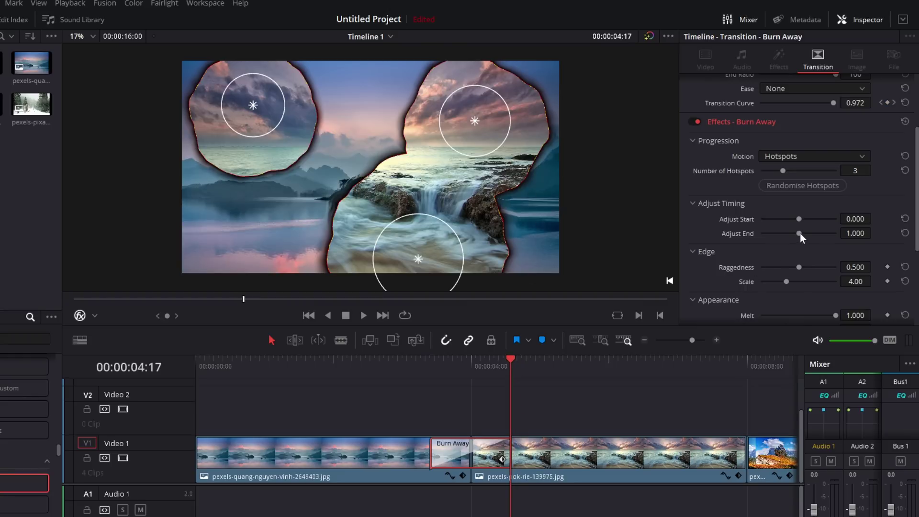
pyautogui.moveTo(800, 233); pyautogui.dragTo(822, 235)
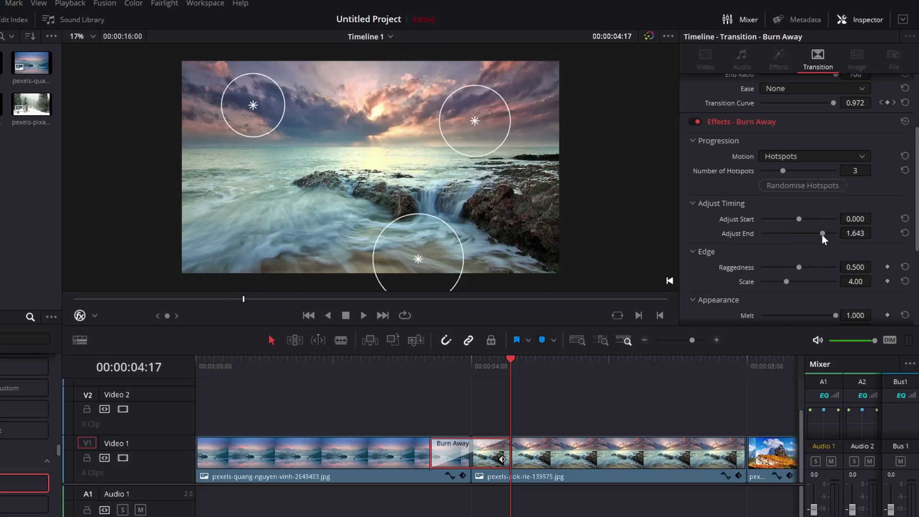
pyautogui.click(420, 367)
pyautogui.press('space')
pyautogui.click(423, 365)
pyautogui.press('space')
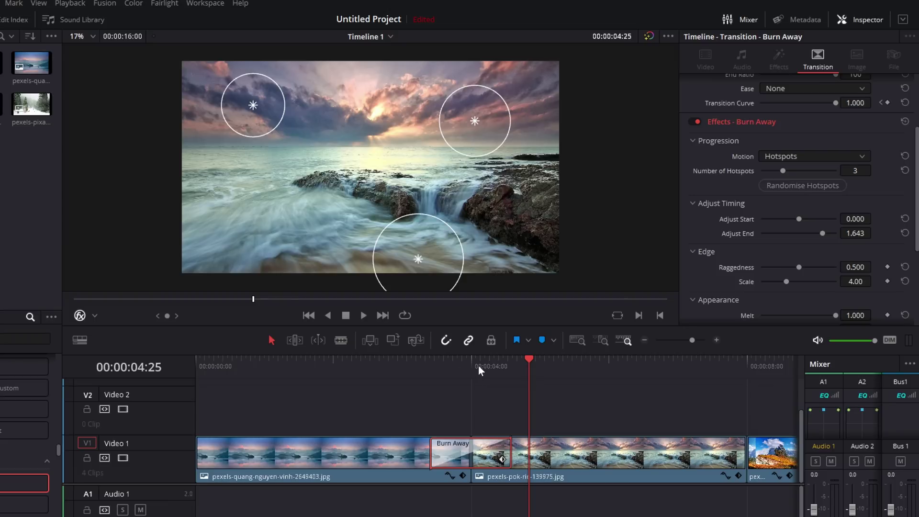
# - Set the Burn Away Motion to Path and run the path from the image's upper left to its lower right
pyautogui.click(794, 156)
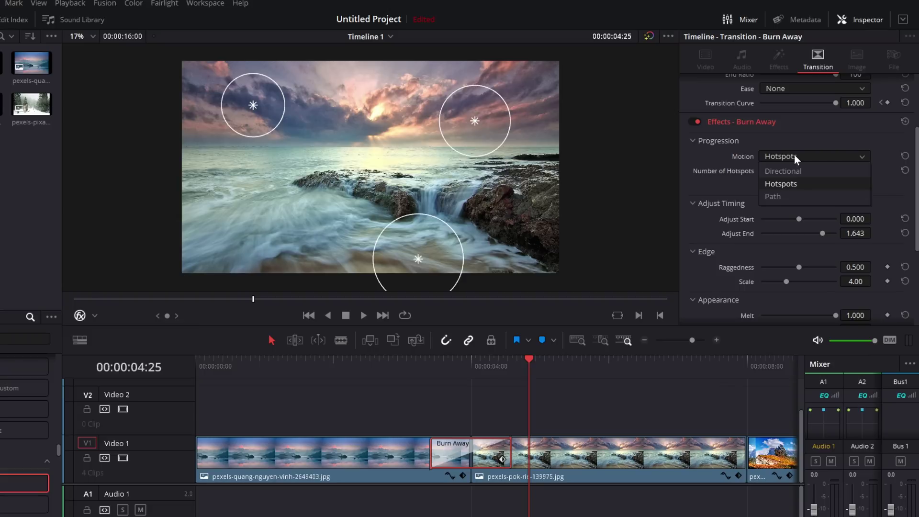
pyautogui.click(782, 198)
pyautogui.scroll(-2, 309, 197)
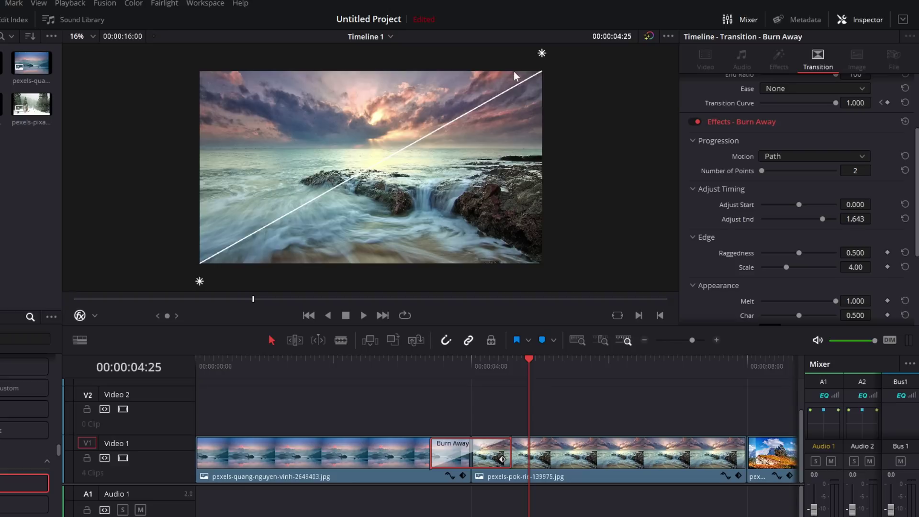
pyautogui.moveTo(203, 282)
pyautogui.mouseDown()
pyautogui.moveTo(238, 207)
pyautogui.moveTo(235, 142)
pyautogui.moveTo(246, 138)
pyautogui.mouseUp()
pyautogui.moveTo(543, 53); pyautogui.dragTo(509, 223)
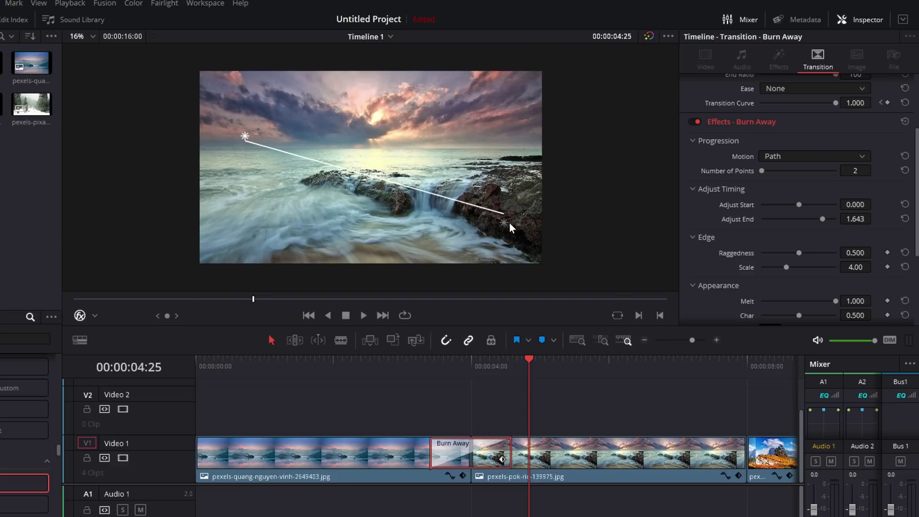
# - Reset Adjust End to 1.000 and replay the Burn Away path from before the transition
pyautogui.click(426, 368)
pyautogui.click(417, 366)
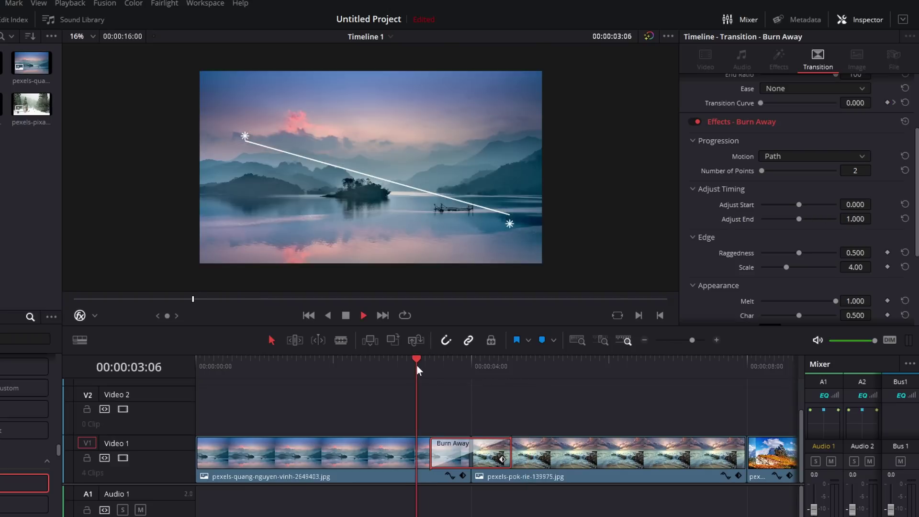
pyautogui.press('space')
pyautogui.press('space')
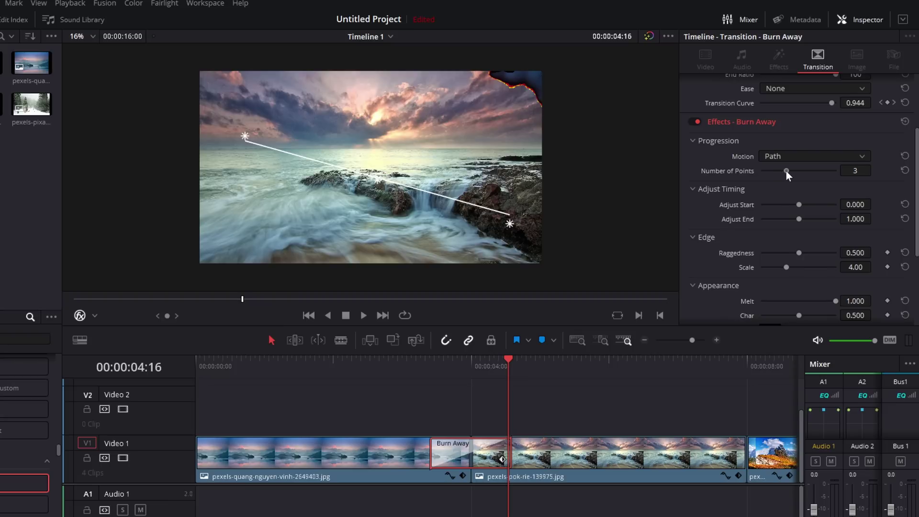
# - Set the Number of Points to 3, bend the path through the upper right to the bottom centre, and replay it
pyautogui.moveTo(377, 180); pyautogui.dragTo(473, 104)
pyautogui.moveTo(511, 223)
pyautogui.mouseDown()
pyautogui.moveTo(440, 229)
pyautogui.moveTo(397, 257)
pyautogui.mouseUp()
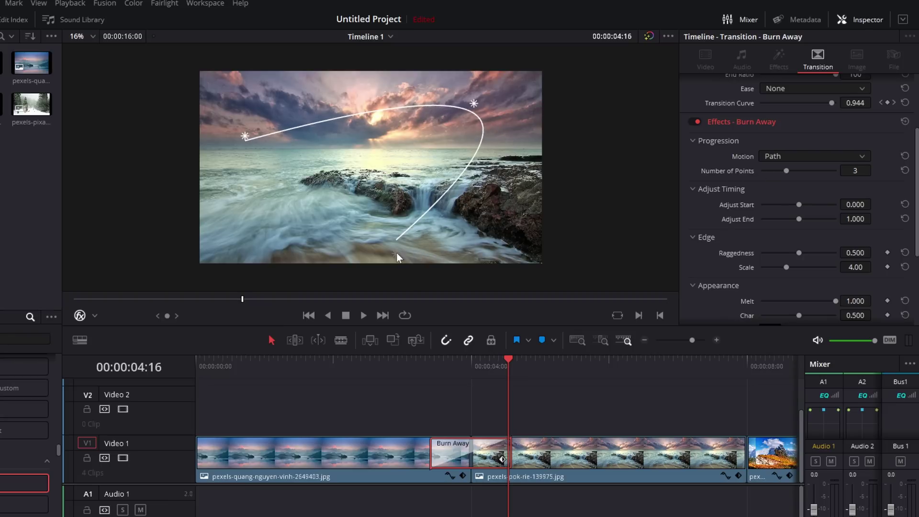
pyautogui.click(429, 375)
pyautogui.press('space')
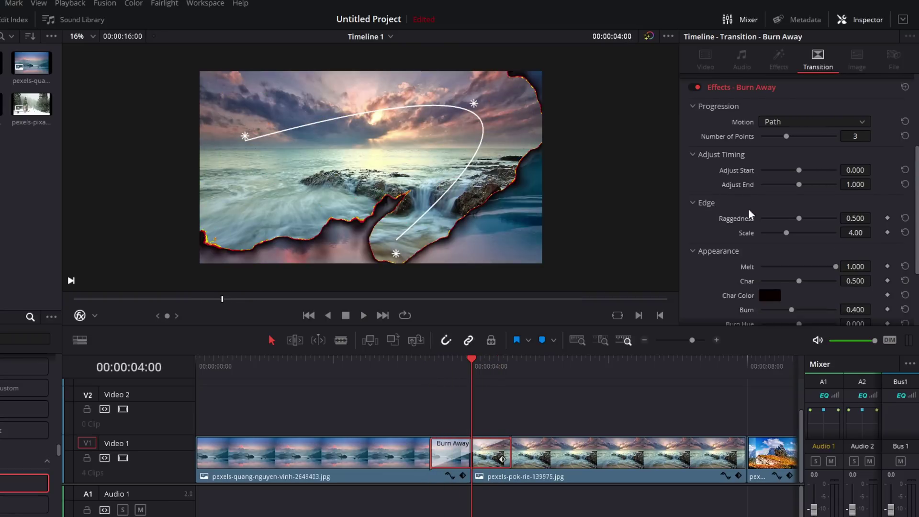
pyautogui.press('space')
# - Park the playhead at 00:00:03:23, try a different edge Raggedness, restore it to 0.500, and set the edge Scale to about 5.74
pyautogui.scroll(-2, 748, 211)
pyautogui.click(455, 362)
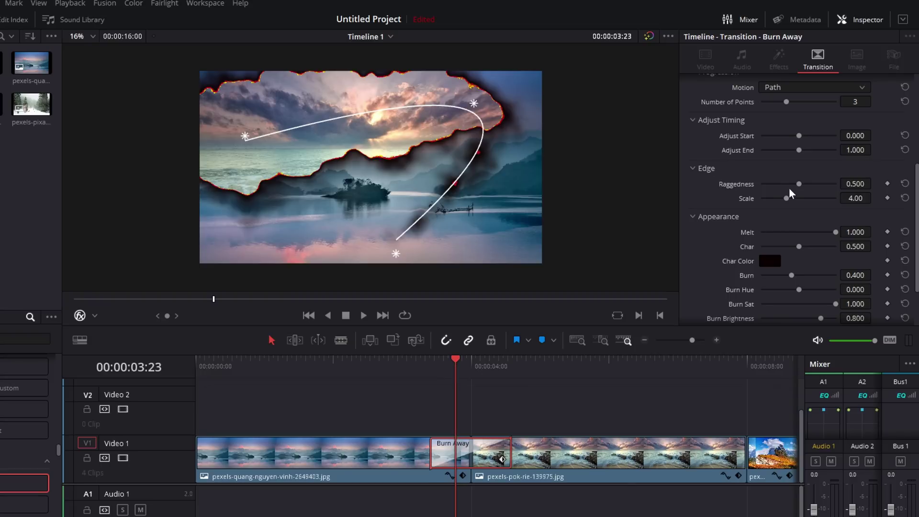
pyautogui.moveTo(799, 184)
pyautogui.mouseDown()
pyautogui.moveTo(819, 183)
pyautogui.moveTo(798, 184)
pyautogui.moveTo(785, 200)
pyautogui.moveTo(811, 200)
pyautogui.moveTo(760, 199)
pyautogui.moveTo(824, 204)
pyautogui.moveTo(777, 201)
pyautogui.mouseUp()
pyautogui.doubleClick(748, 181)
pyautogui.scroll(-3, 767, 203)
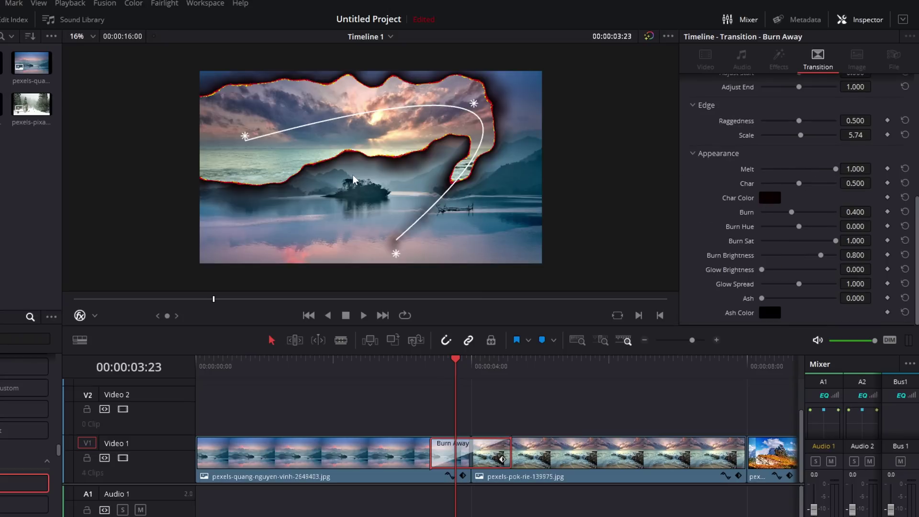
# - Adjust the Burn Away appearance to Char 0.527, Burn 0.690, Burn Hue 0.500, Burn Brightness 0.651, Glow Brightness 1.240 and Ash 0.520
pyautogui.moveTo(836, 169)
pyautogui.mouseDown()
pyautogui.moveTo(760, 171)
pyautogui.moveTo(846, 168)
pyautogui.mouseUp()
pyautogui.moveTo(798, 181)
pyautogui.mouseDown()
pyautogui.moveTo(804, 184)
pyautogui.moveTo(785, 184)
pyautogui.moveTo(804, 186)
pyautogui.moveTo(783, 213)
pyautogui.moveTo(802, 213)
pyautogui.mouseUp()
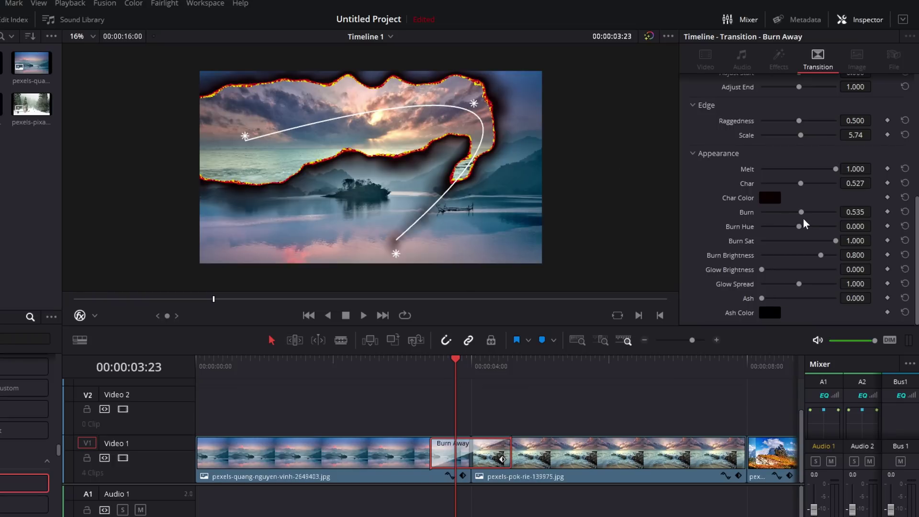
pyautogui.moveTo(800, 213)
pyautogui.mouseDown()
pyautogui.moveTo(812, 212)
pyautogui.moveTo(802, 229)
pyautogui.moveTo(831, 231)
pyautogui.moveTo(775, 231)
pyautogui.moveTo(840, 240)
pyautogui.moveTo(785, 268)
pyautogui.moveTo(806, 264)
pyautogui.moveTo(798, 275)
pyautogui.mouseUp()
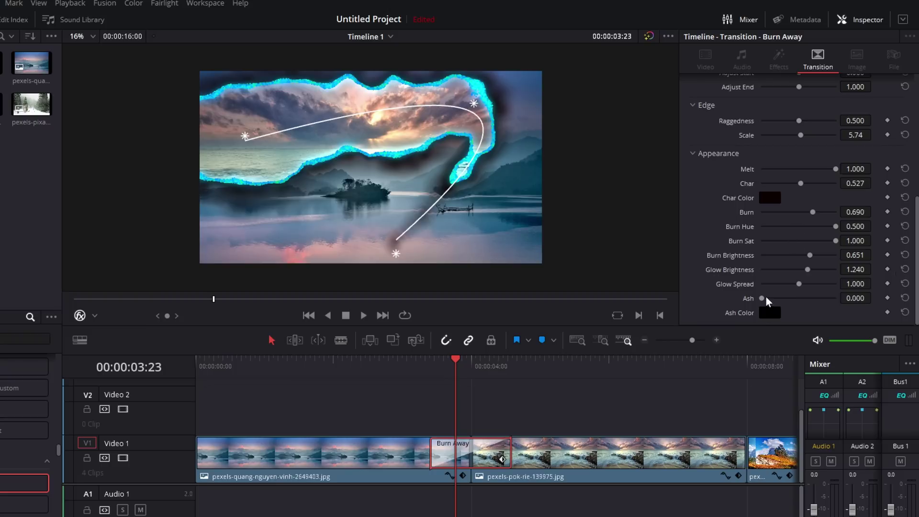
pyautogui.moveTo(762, 299); pyautogui.dragTo(802, 303)
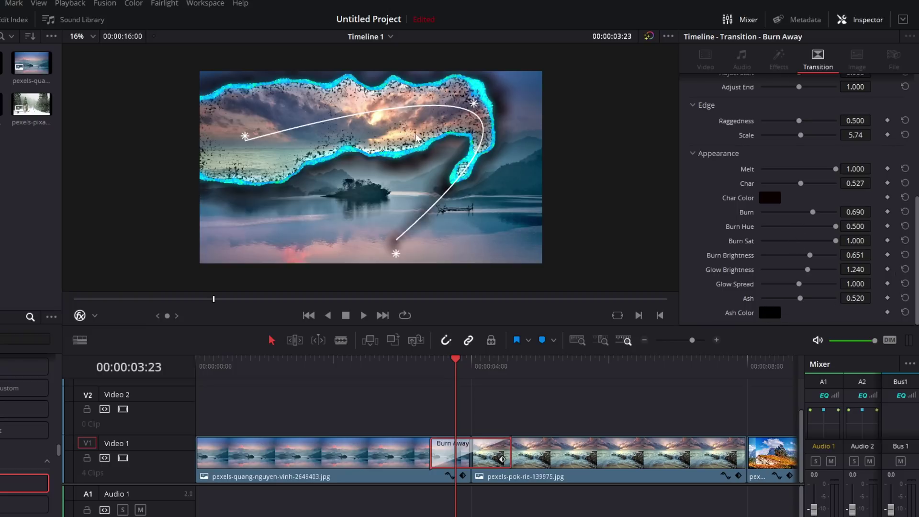